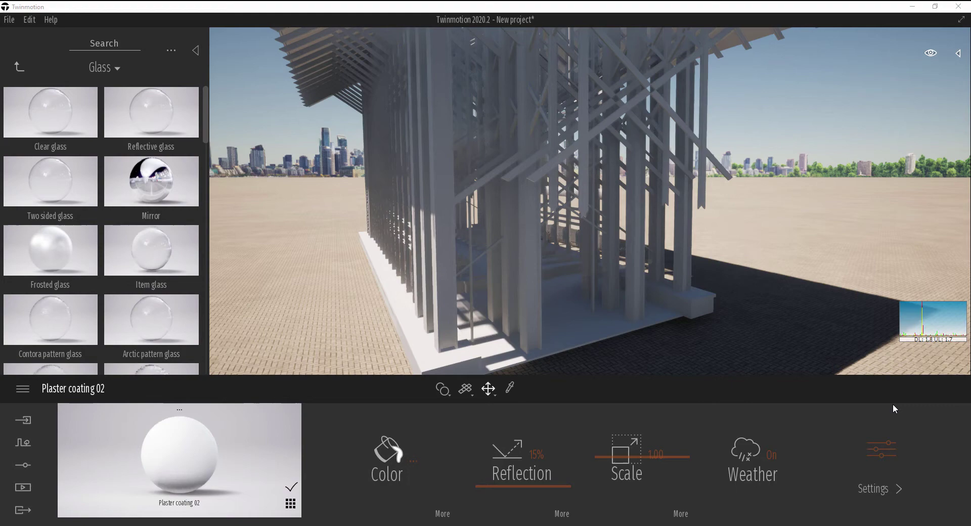
Move the view into the chapel interior and turn it toward the right wall and benches
drag(807, 286, 710, 291)
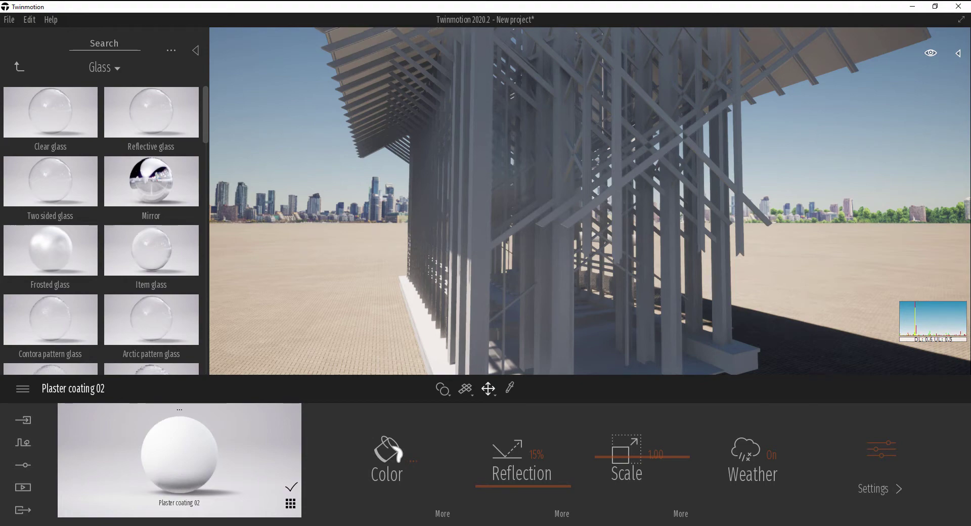
key(Up)
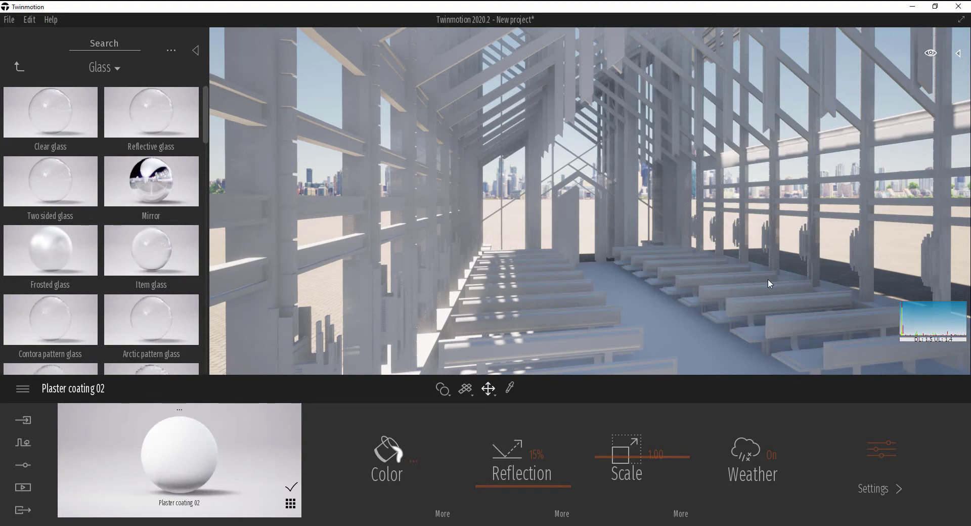
drag(767, 282, 689, 286)
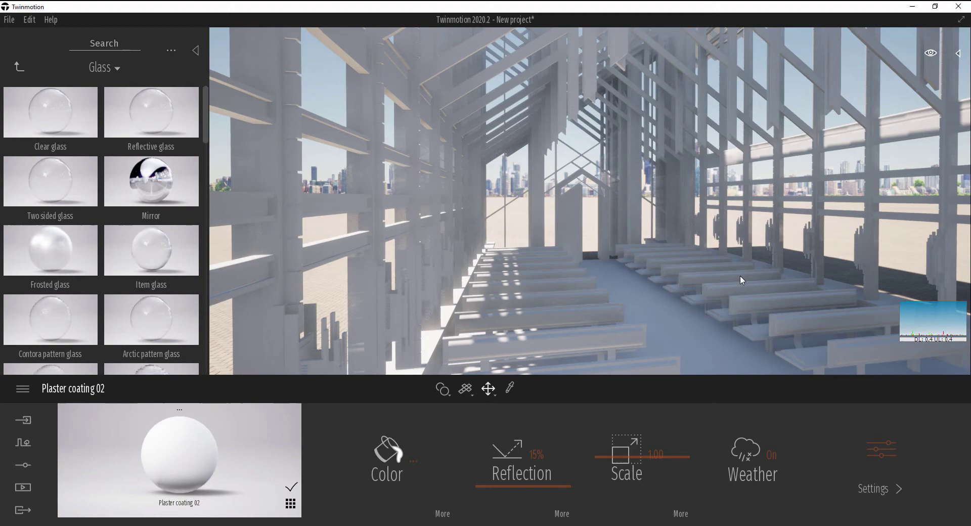
drag(741, 279, 648, 332)
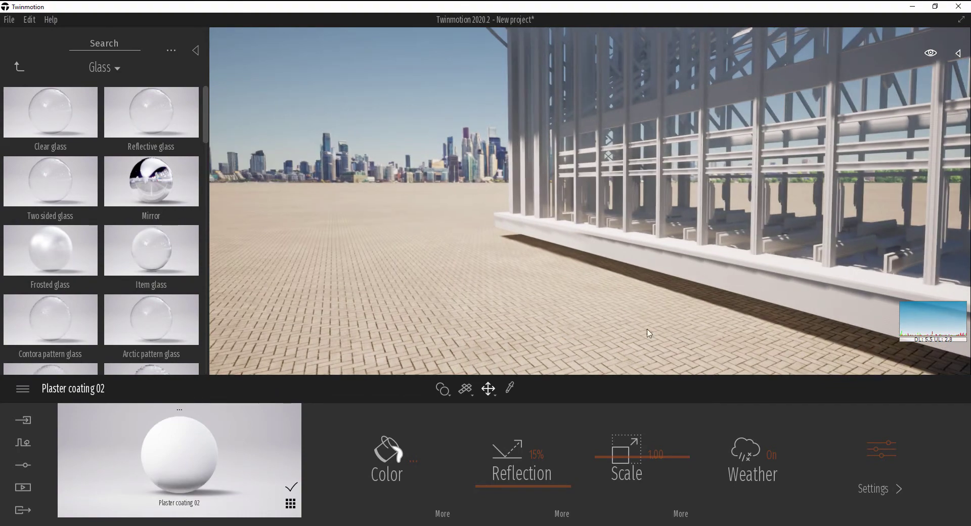
Swap the City backdrop for the Countryside picture in Location > Background
click(22, 443)
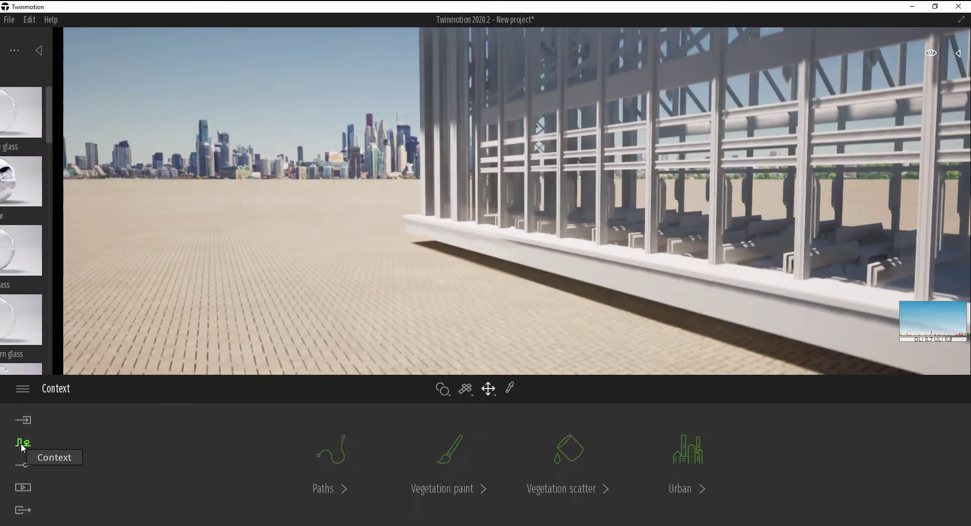
click(691, 454)
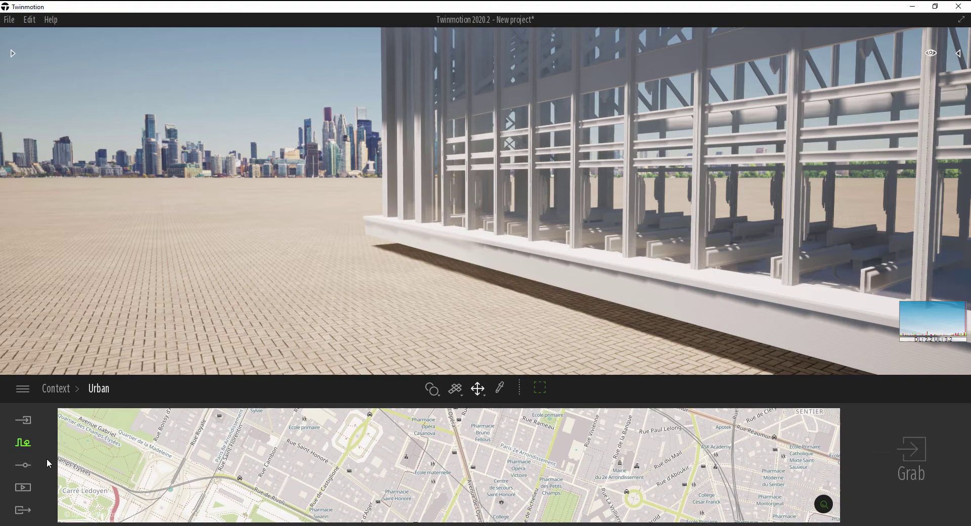
click(23, 465)
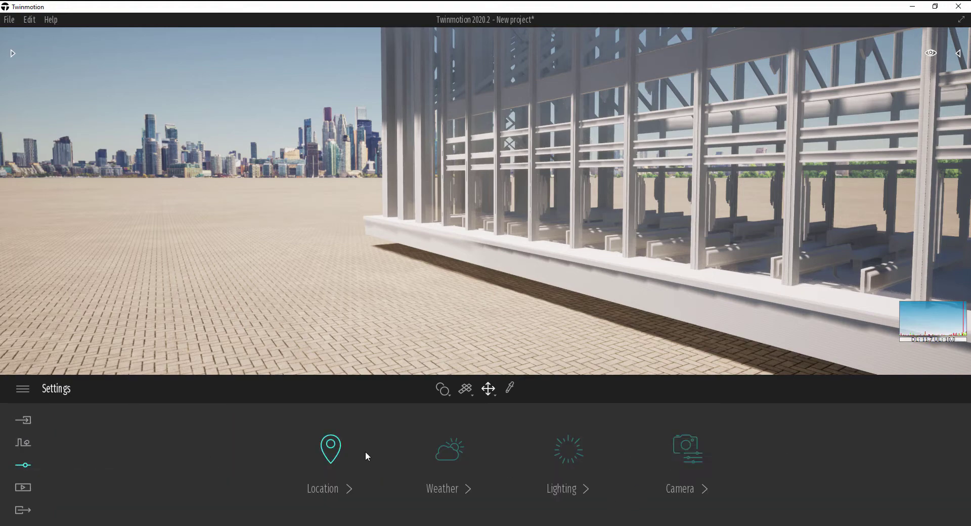
click(341, 453)
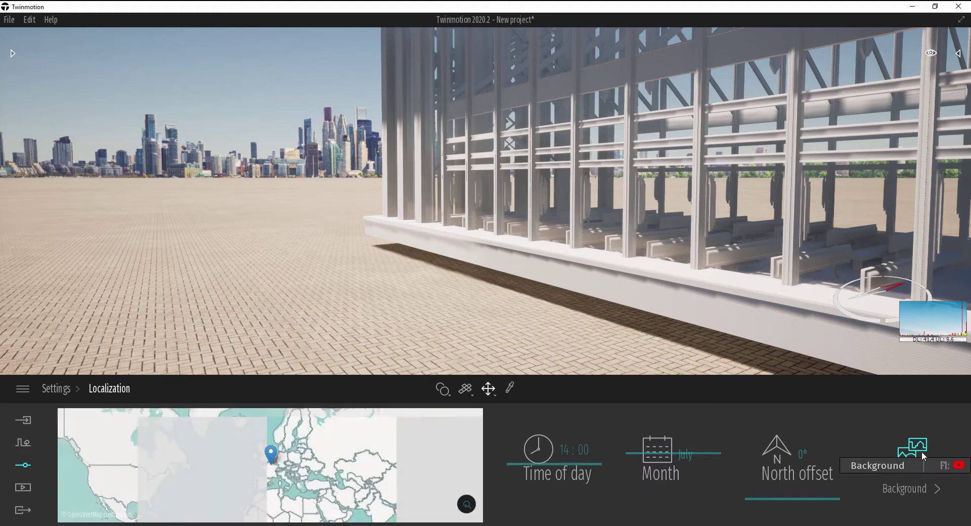
click(917, 451)
click(459, 456)
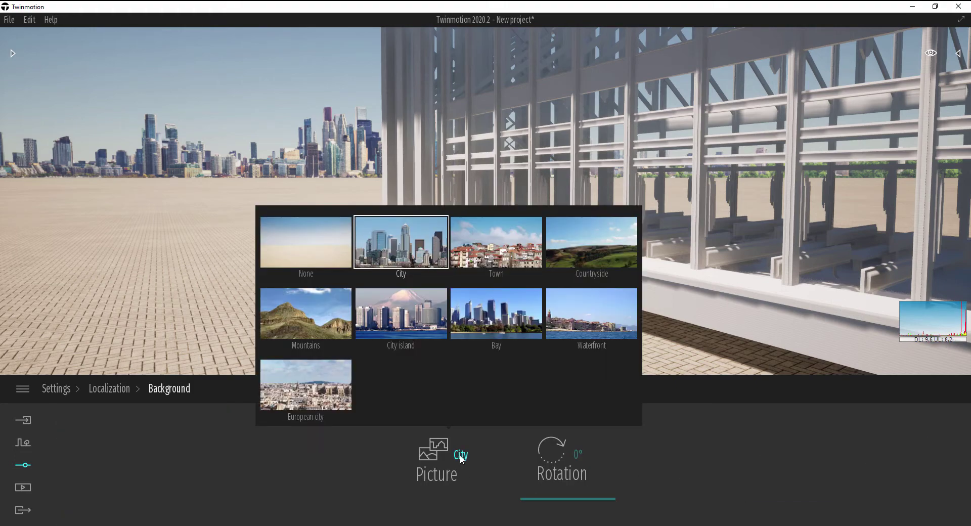
click(593, 248)
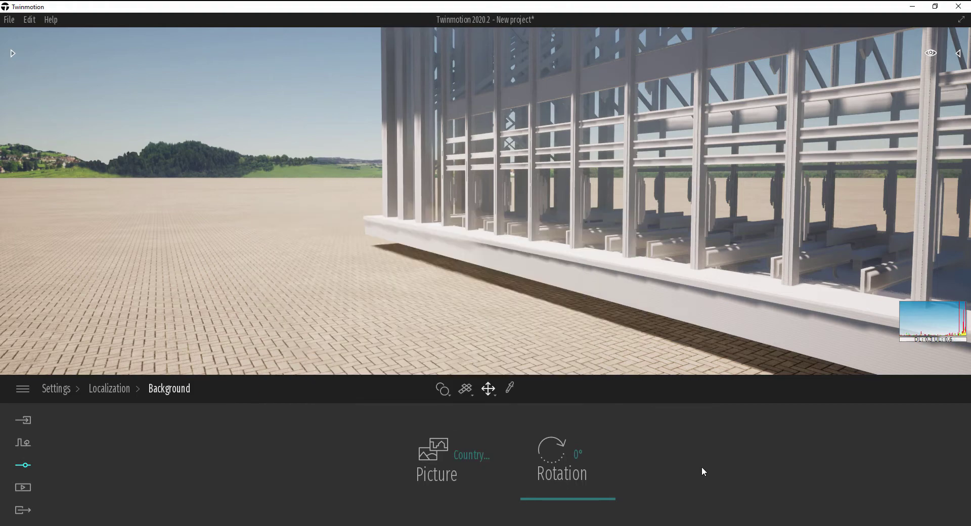
Drag Grassy ground from Materials > Ground > Nature onto the paved ground around the chapel
click(11, 52)
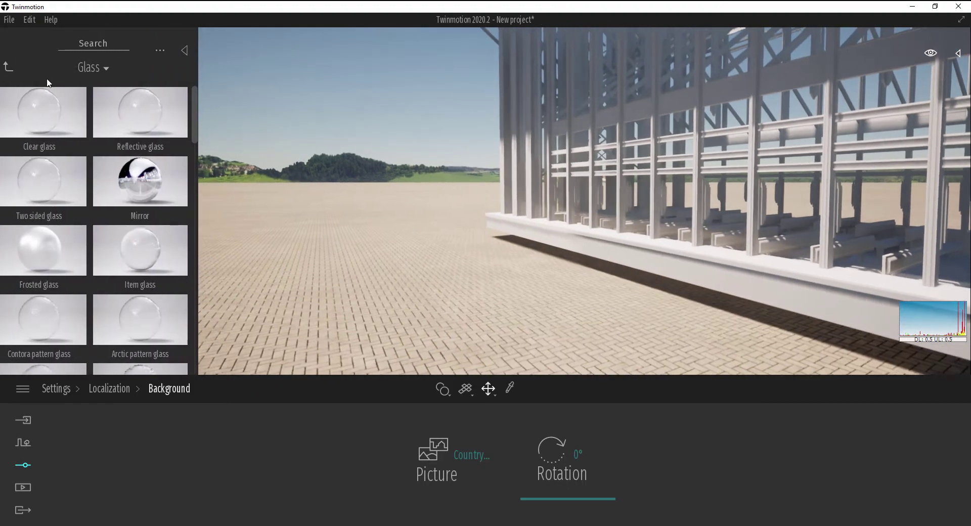
mouse_move(17, 128)
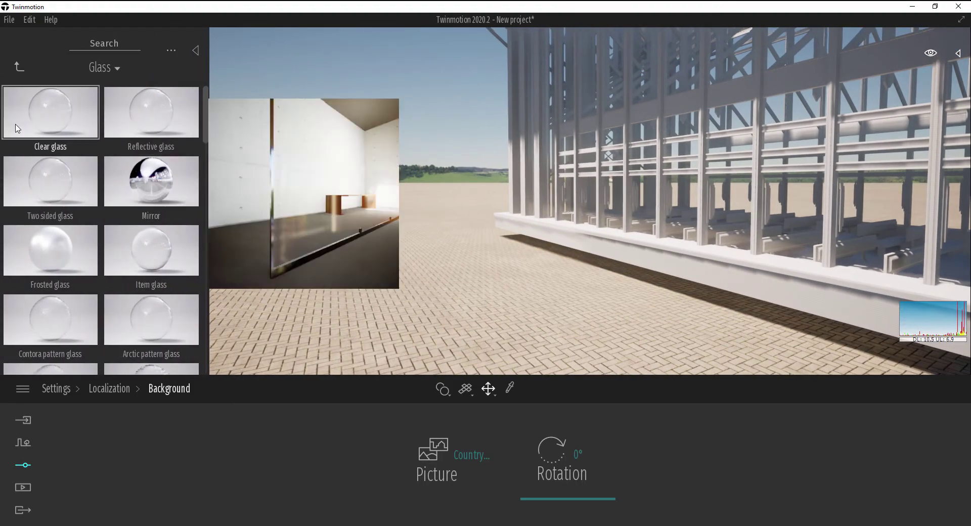
click(19, 65)
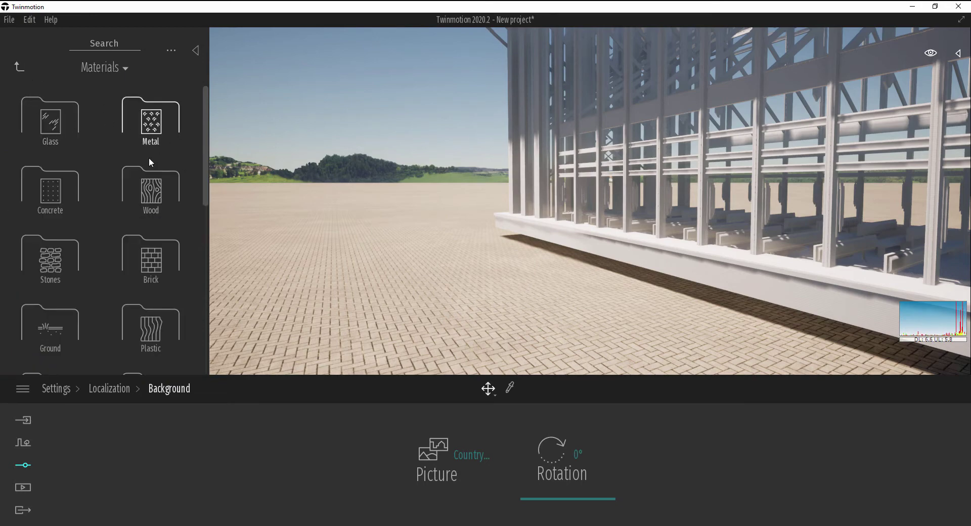
click(18, 70)
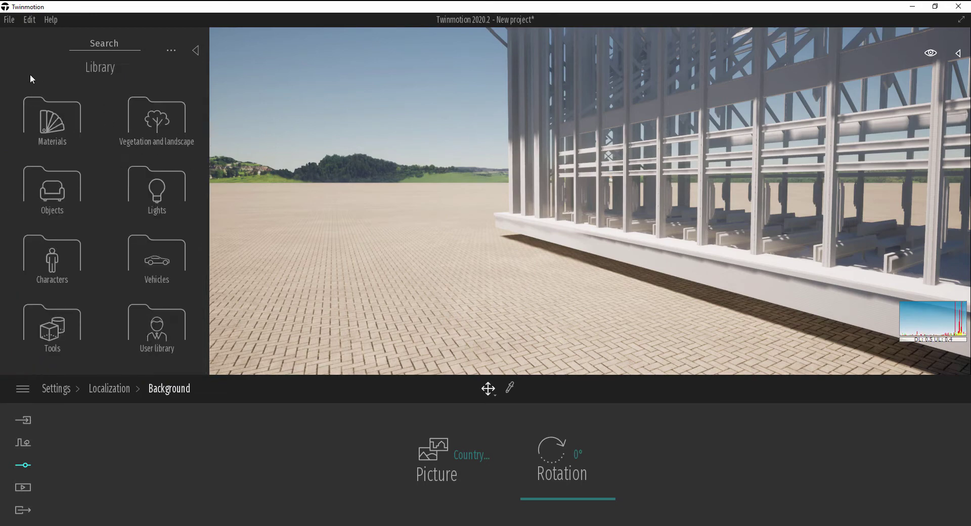
click(165, 133)
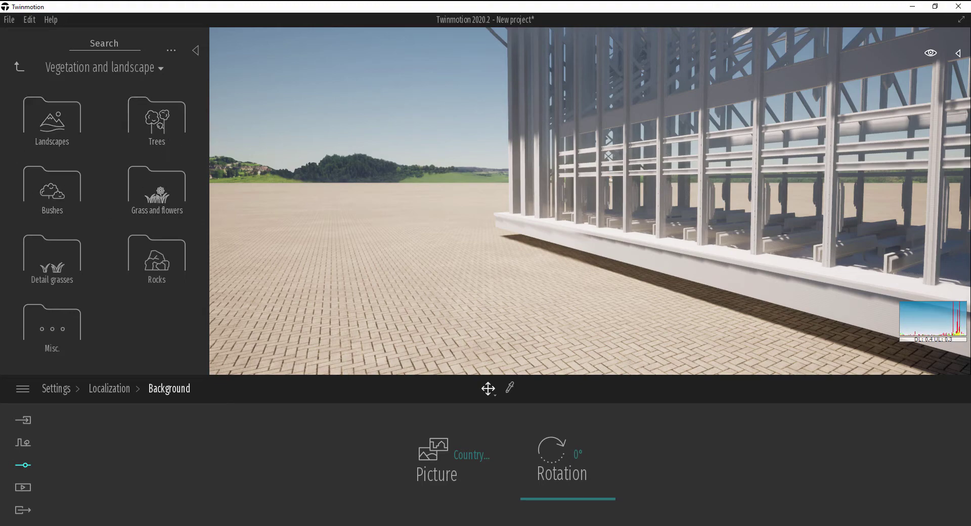
click(19, 66)
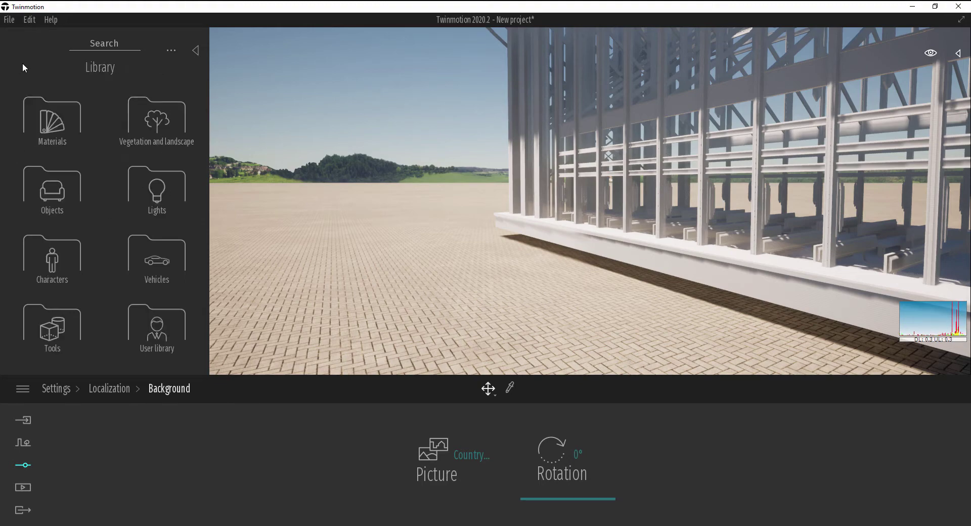
click(51, 122)
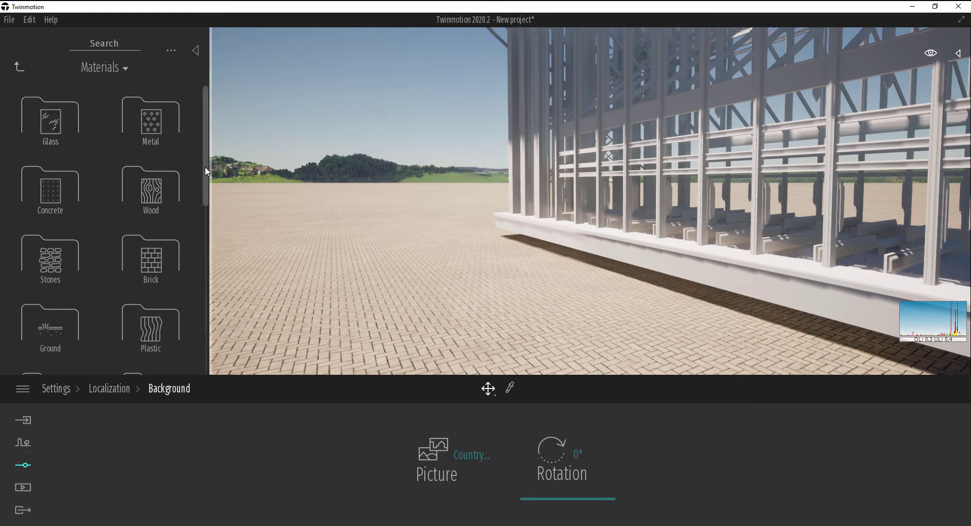
drag(206, 170, 207, 212)
click(68, 204)
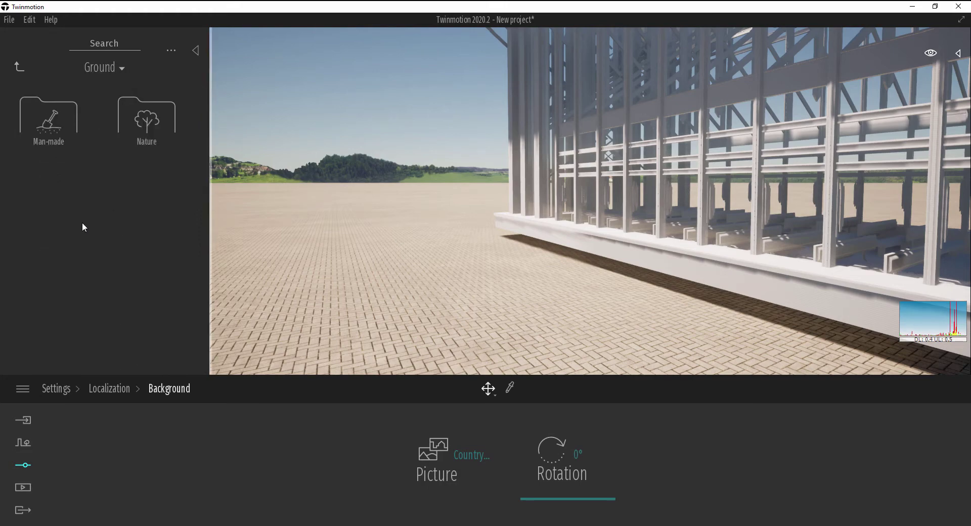
click(148, 114)
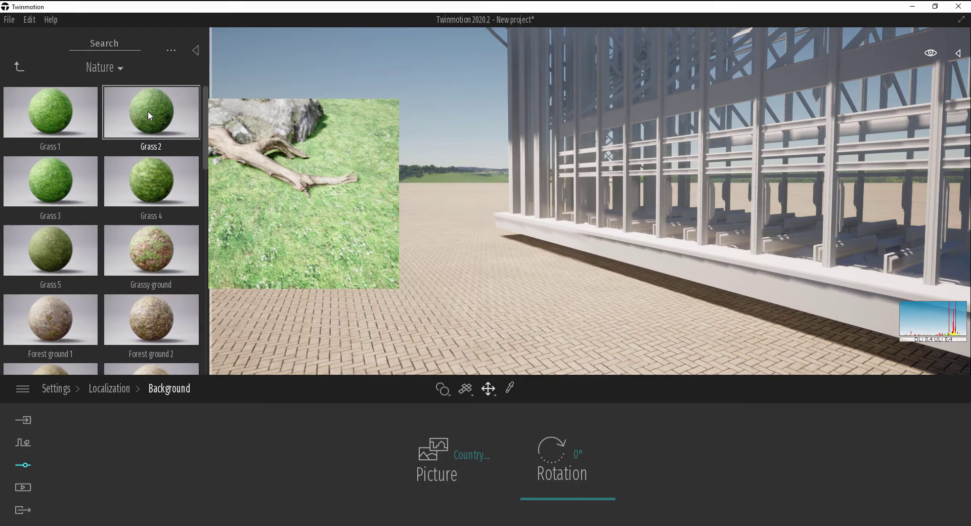
drag(134, 252, 384, 264)
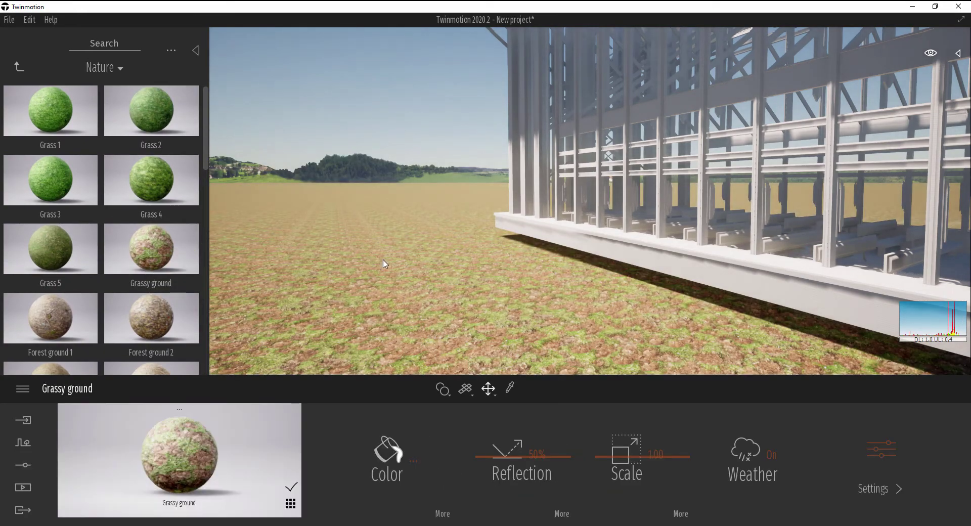
Walk the camera down the aisle into the nave among the pews, moving the performance graph aside
key(Up)
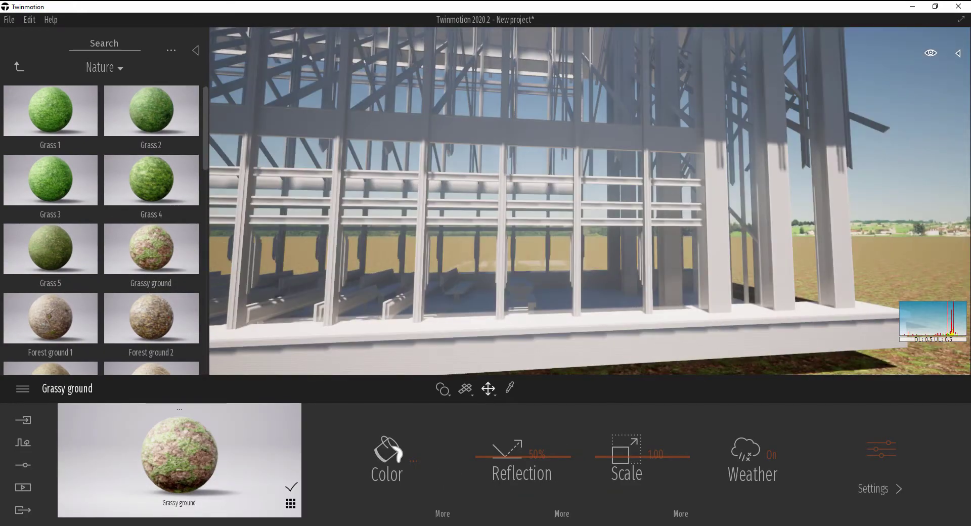
key(Up)
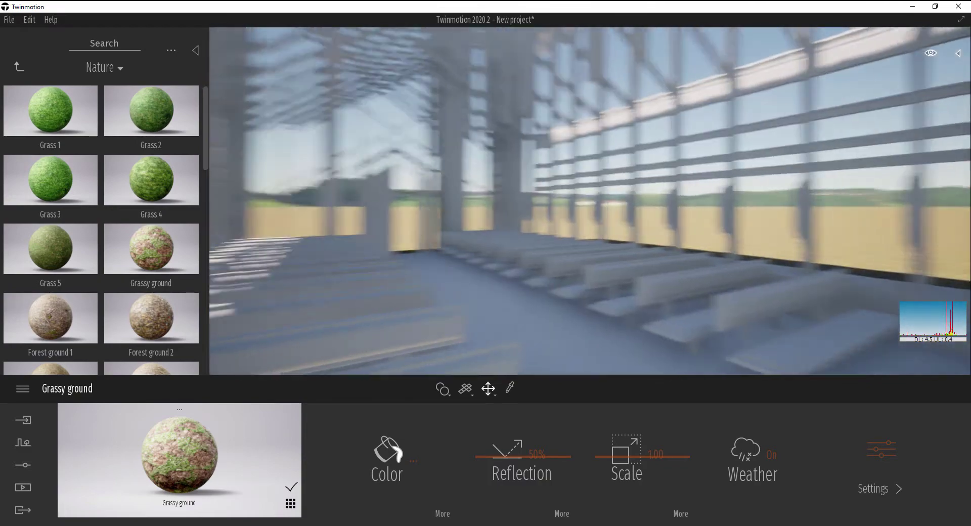
key(Right)
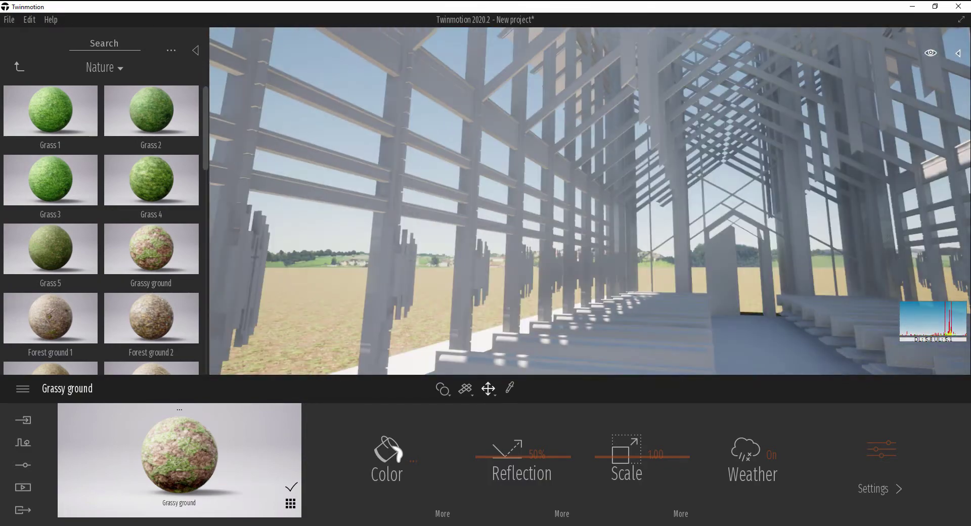
key(Left)
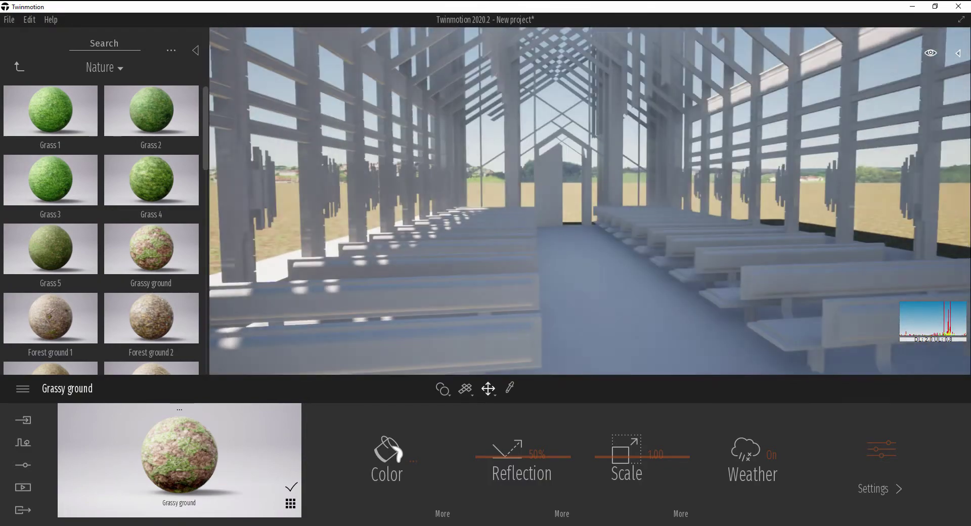
key(Left)
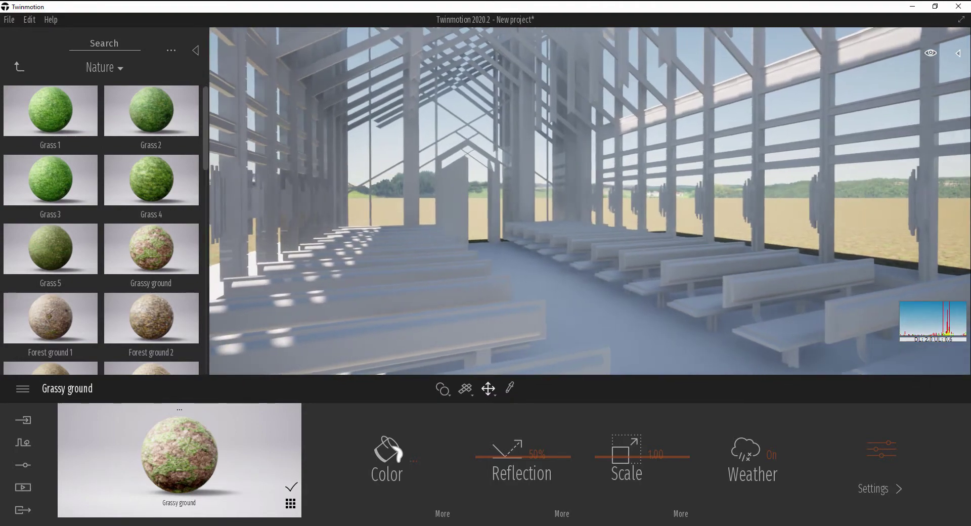
key(Left)
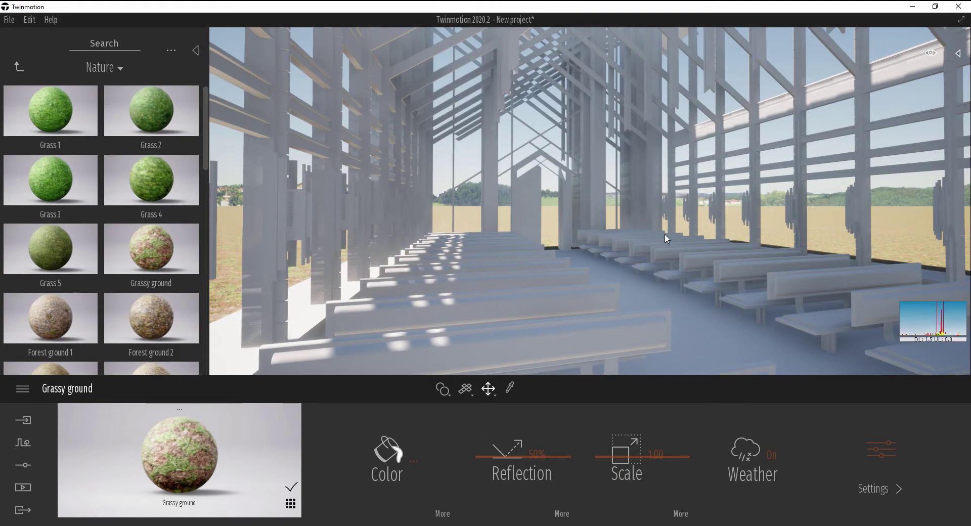
drag(585, 139, 606, 141)
drag(938, 318, 929, 89)
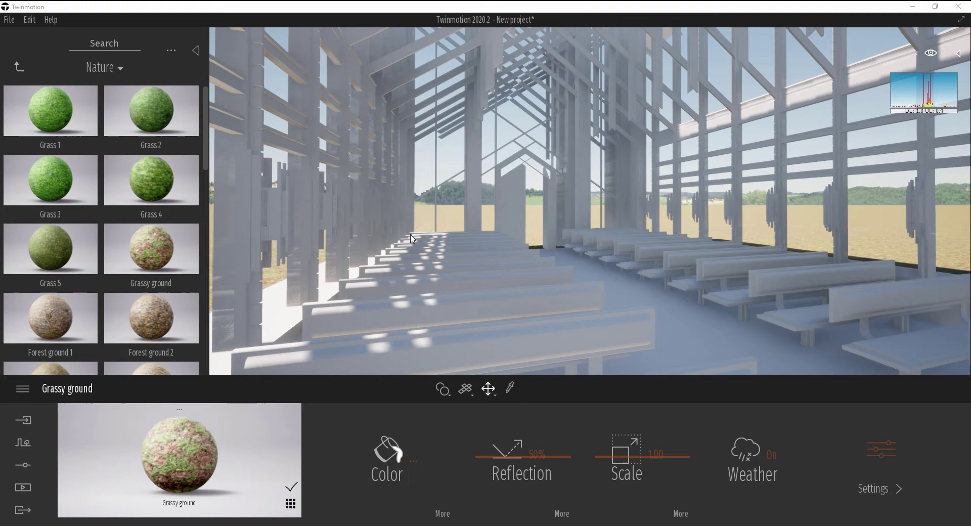
drag(404, 245, 546, 194)
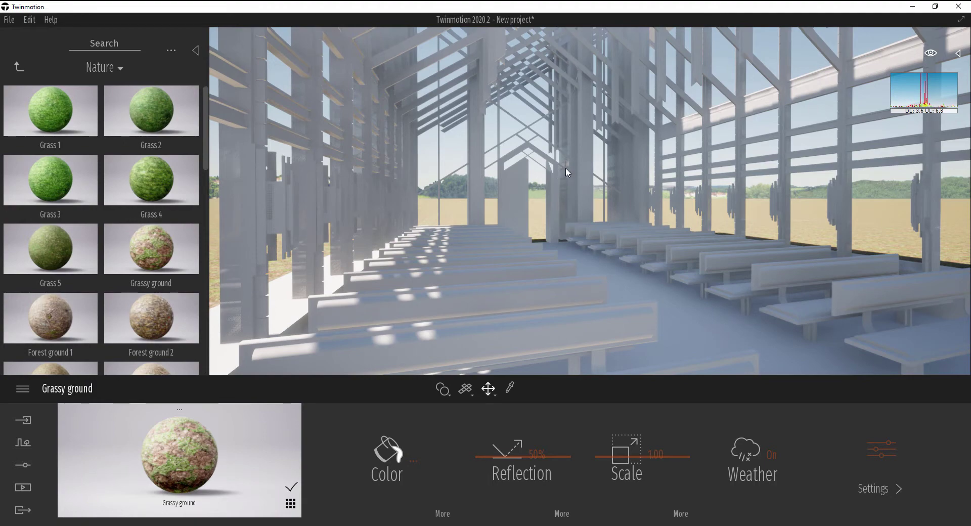
Create the first panorama from the current nave viewpoint via Media > Panorama
click(23, 487)
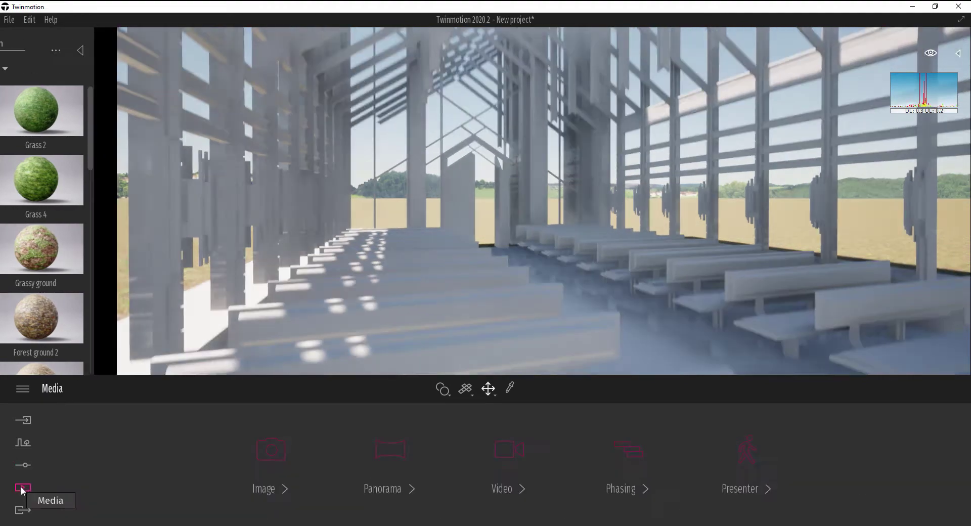
click(393, 449)
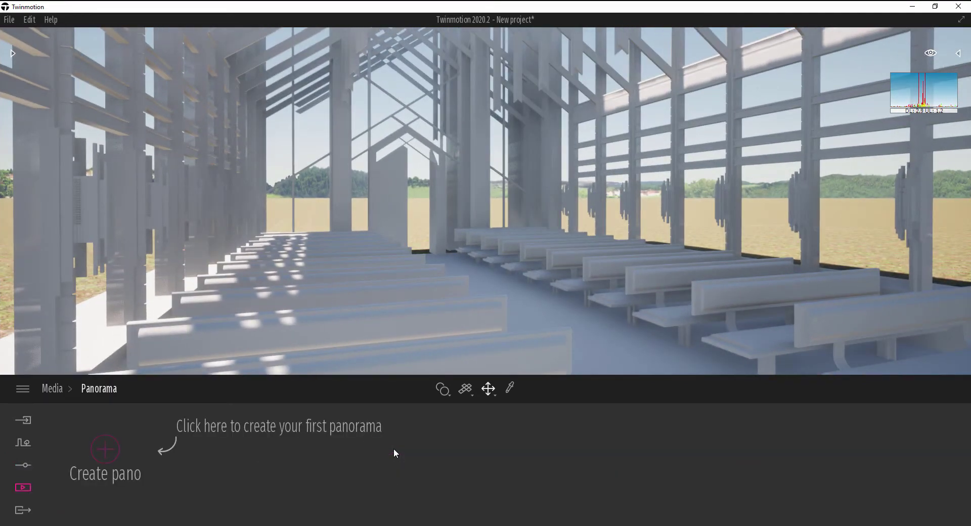
click(107, 451)
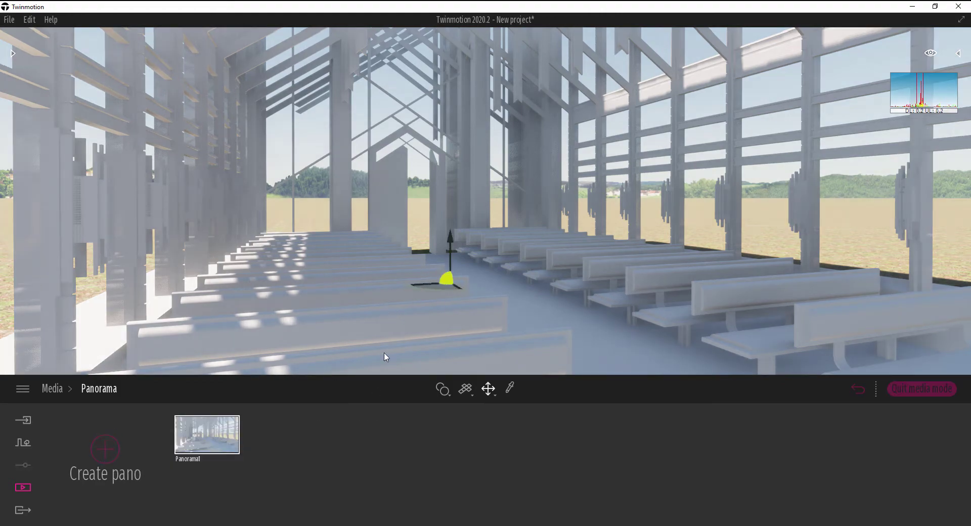
Walk to face the tall side columns, tilt slightly down, and capture a second panorama
key(Up)
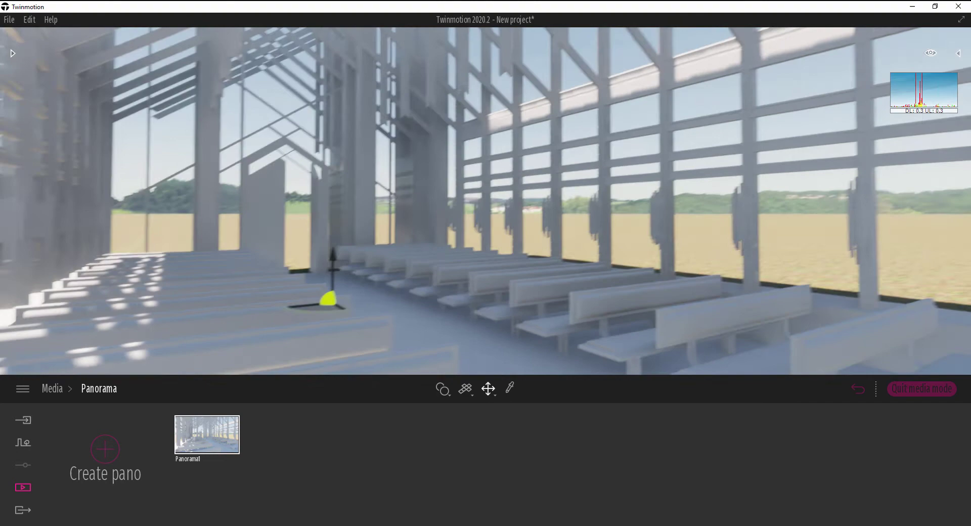
key(Left)
key(Up)
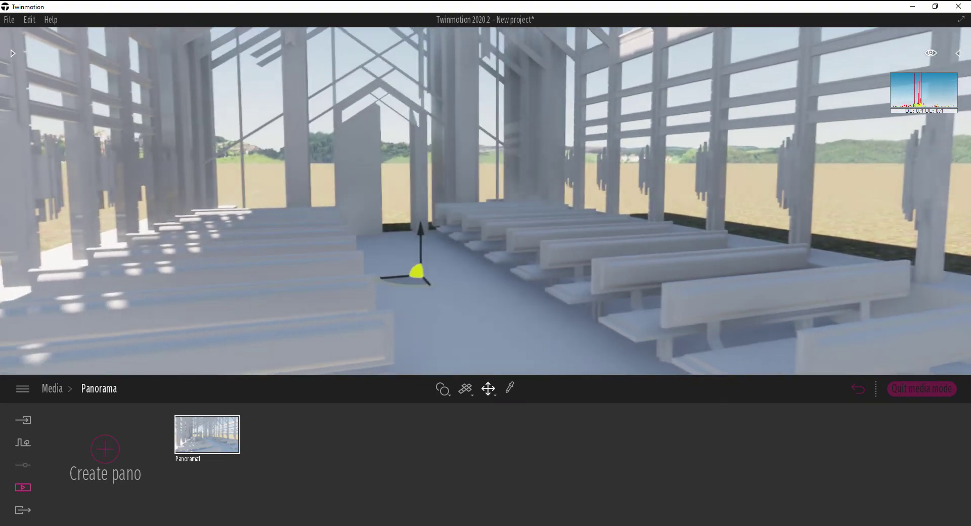
key(Up)
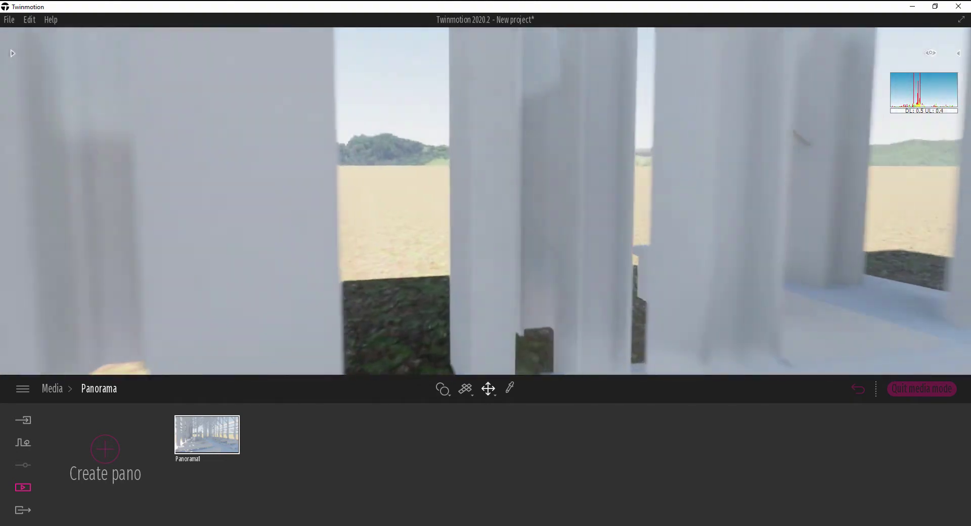
key(Left)
key(Left)
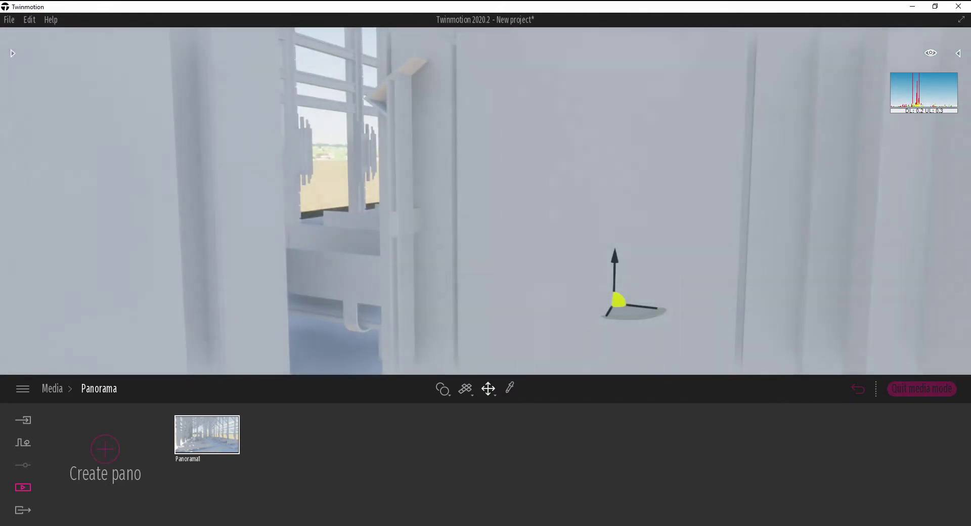
key(Right)
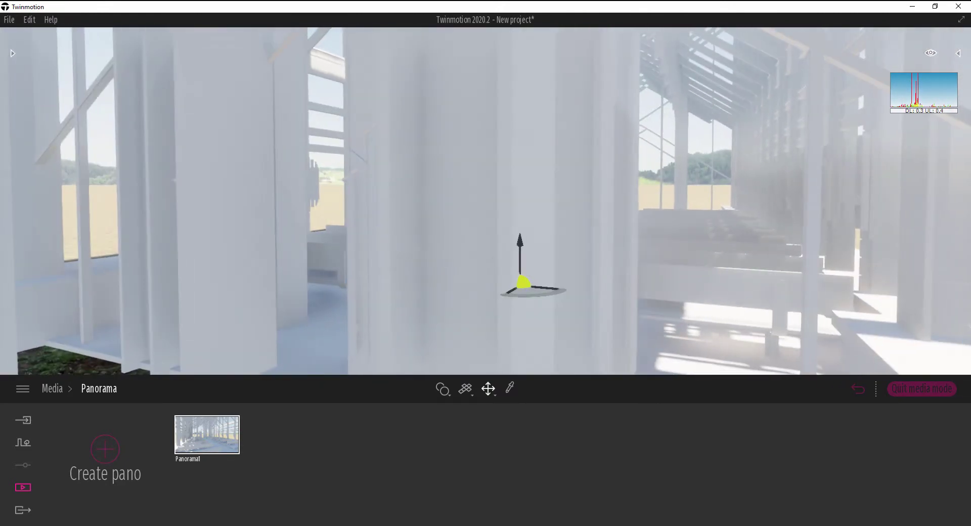
key(Right)
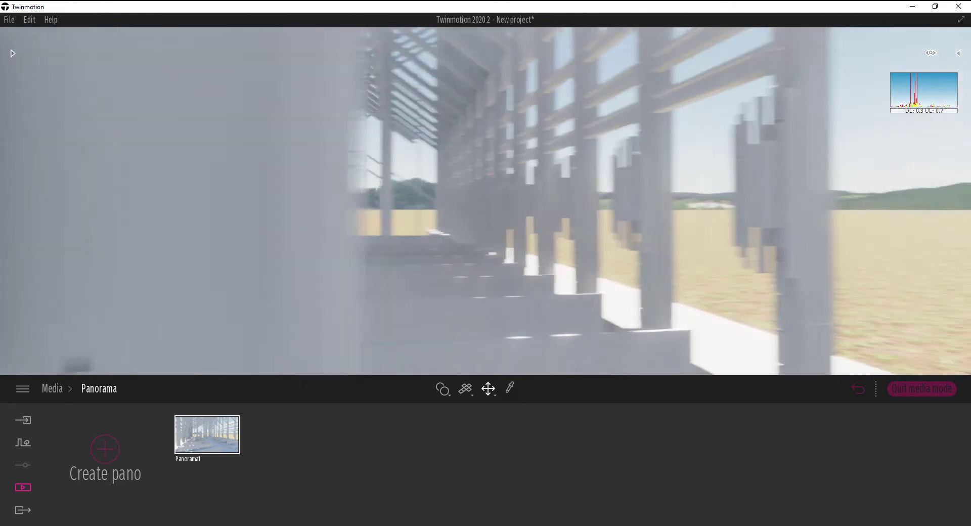
key(Right)
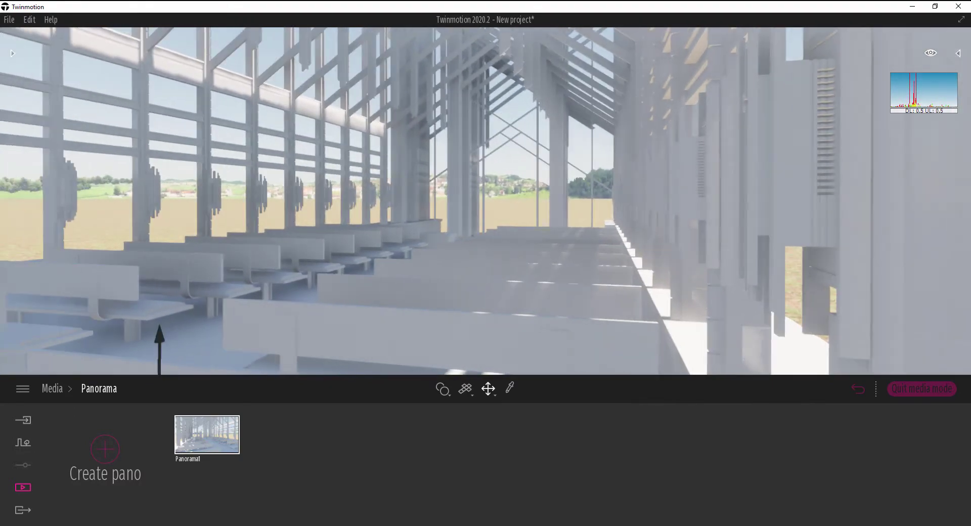
key(Right)
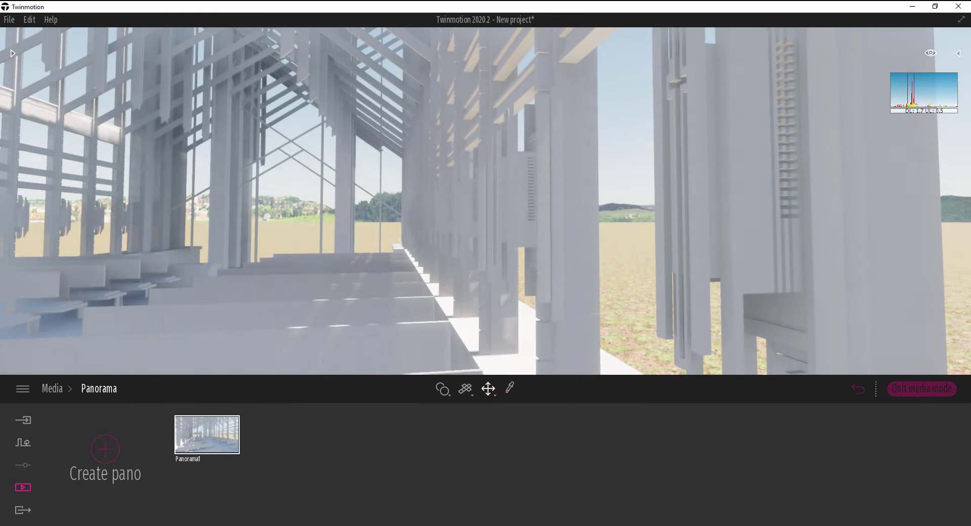
key(Page_Down)
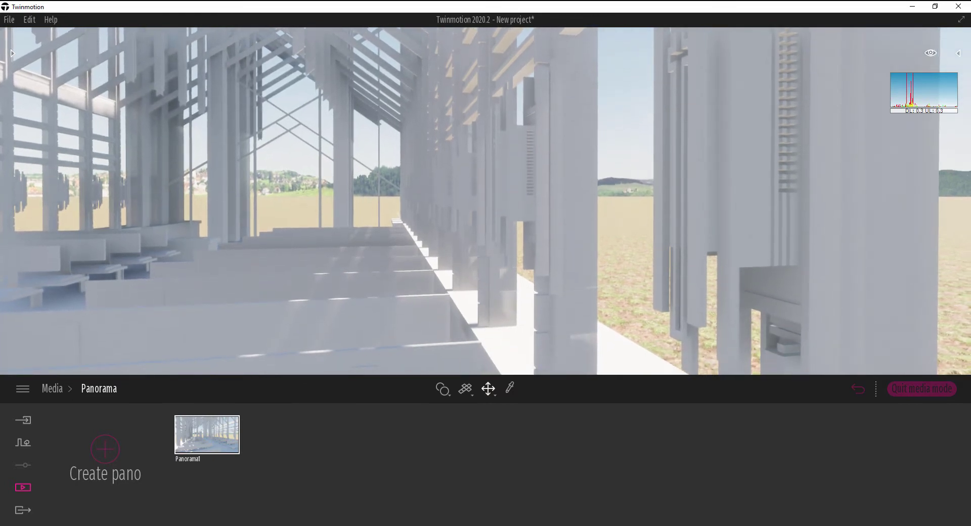
click(105, 452)
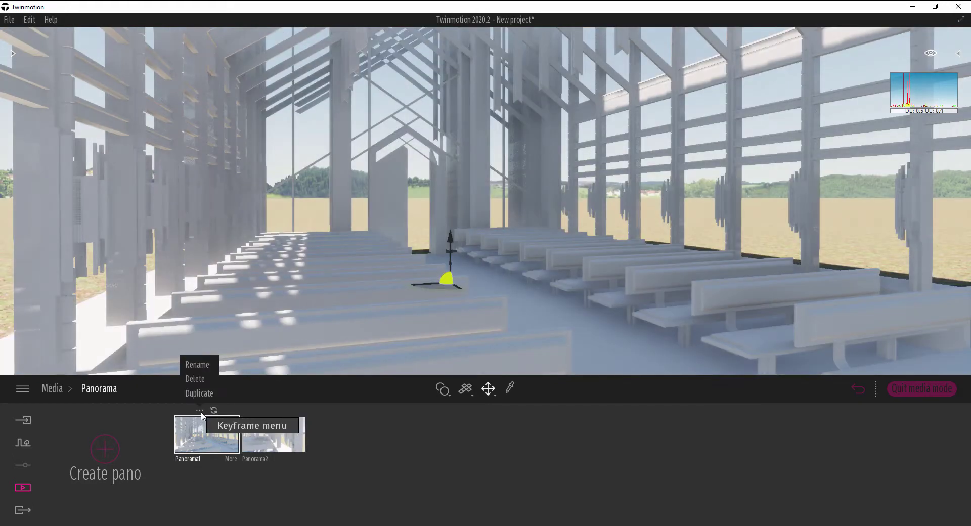
Rename Panorama1 to 'Seats'
click(201, 364)
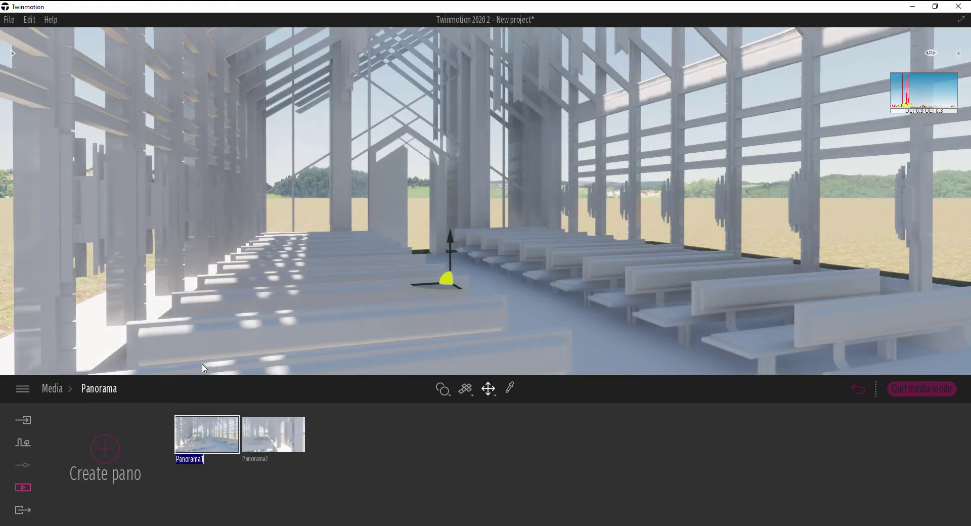
key(BackSpace)
text(Seats)
key(Return)
Rename the second panorama to 'Lights'
click(263, 429)
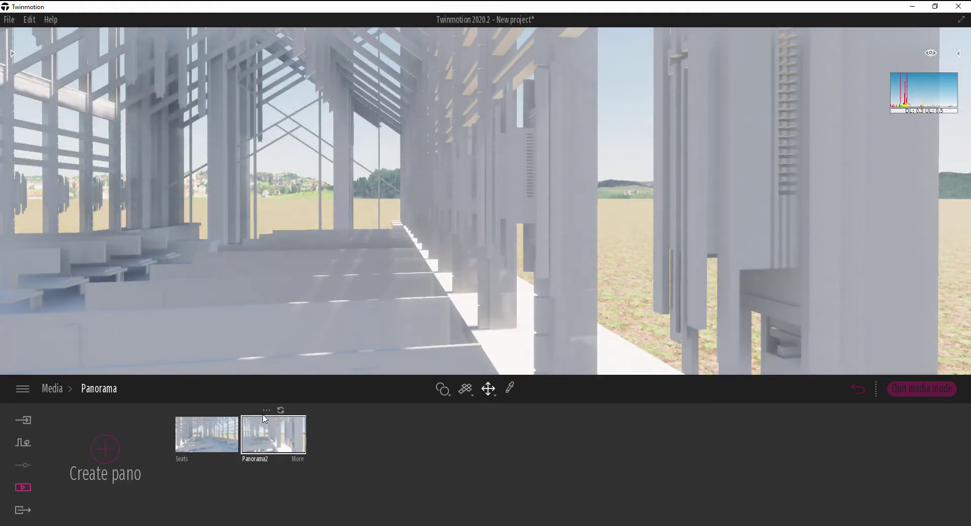
click(267, 411)
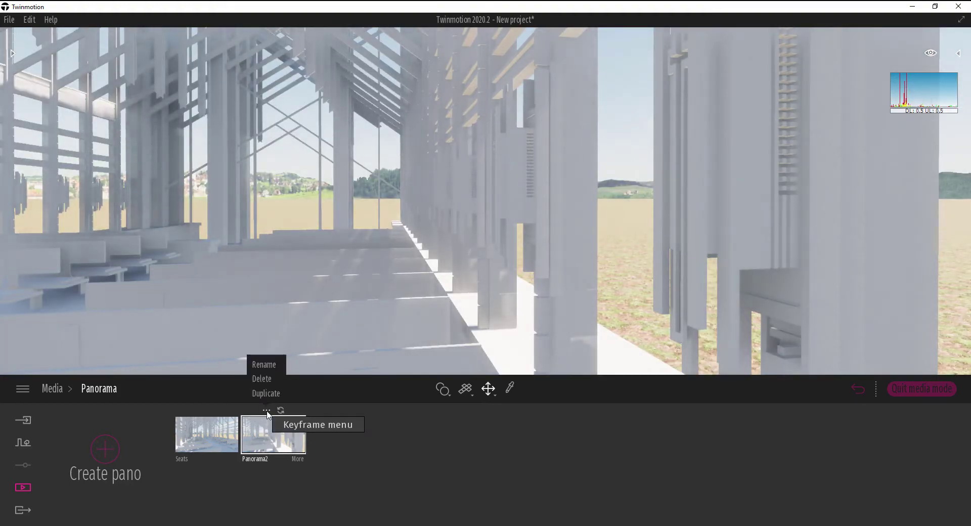
click(270, 367)
text(Lights)
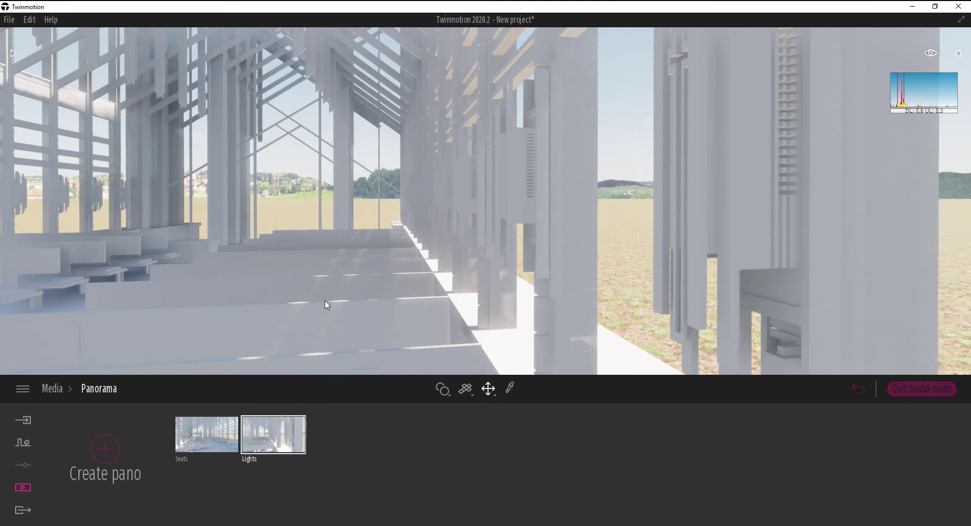
Select the Seats and Lights panoramas for panorama export
click(23, 510)
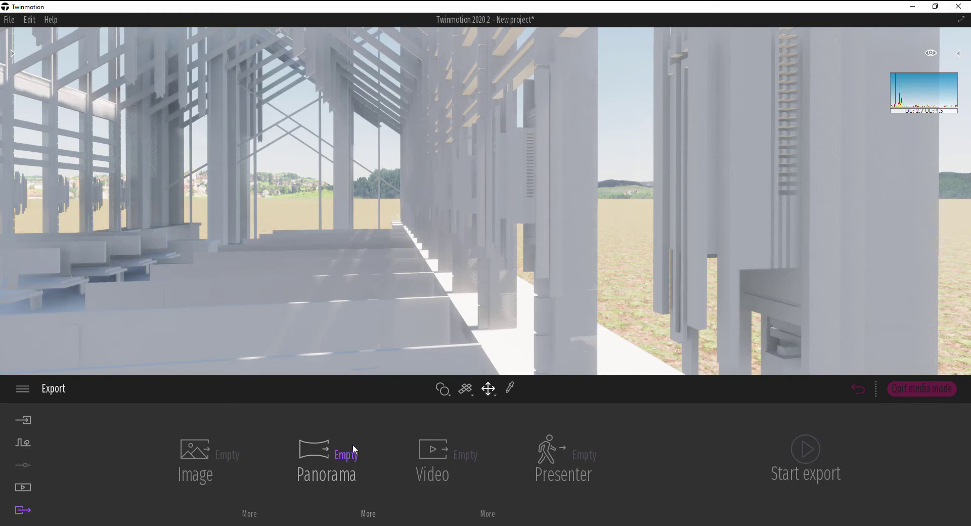
click(341, 458)
click(201, 268)
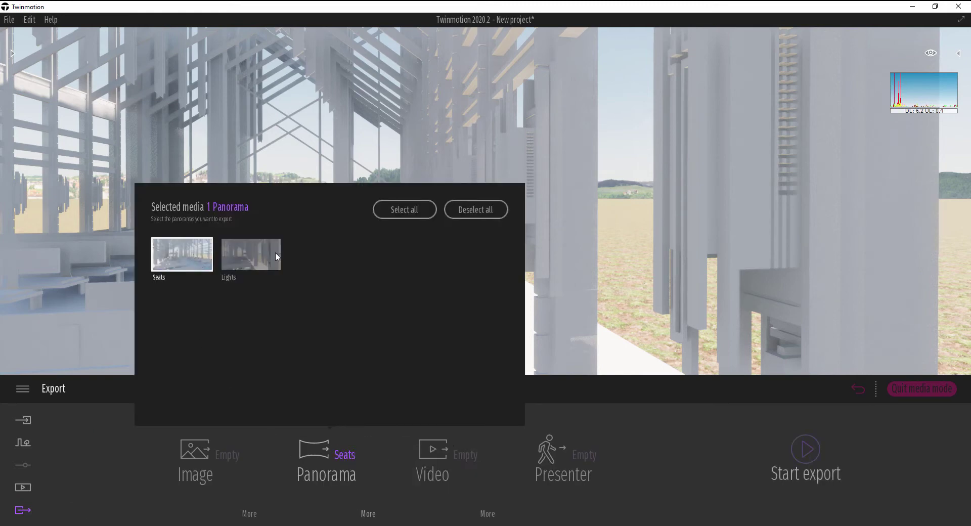
click(277, 256)
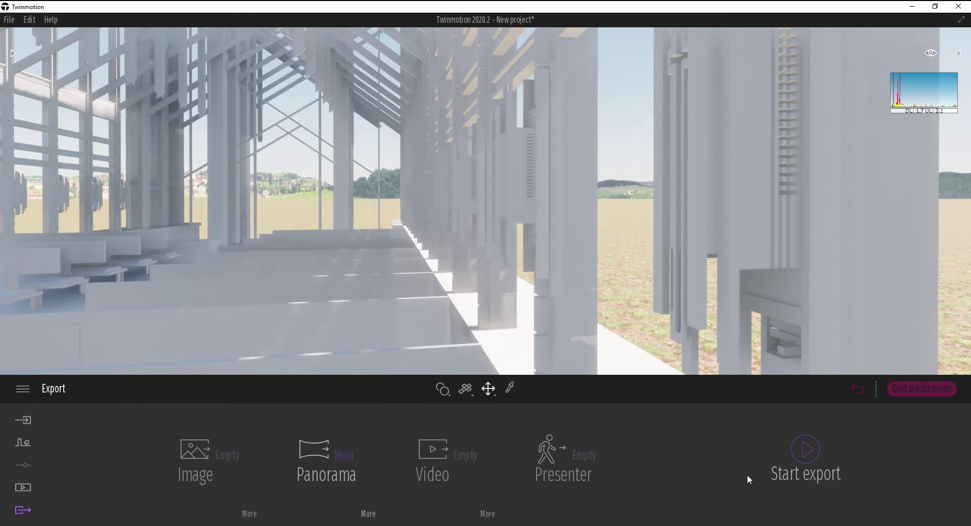
Start the export with the Desktop as the destination folder
click(808, 449)
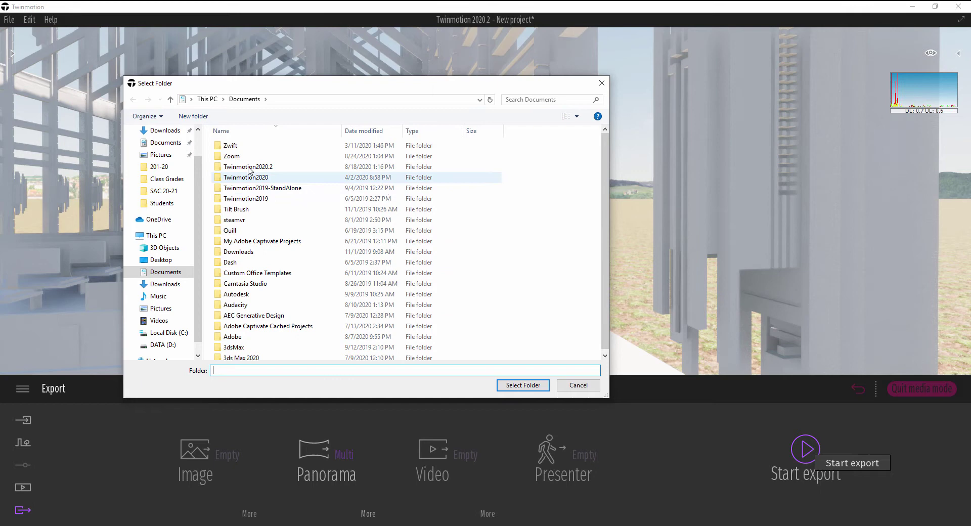
scroll(197, 174, up, 1)
click(160, 150)
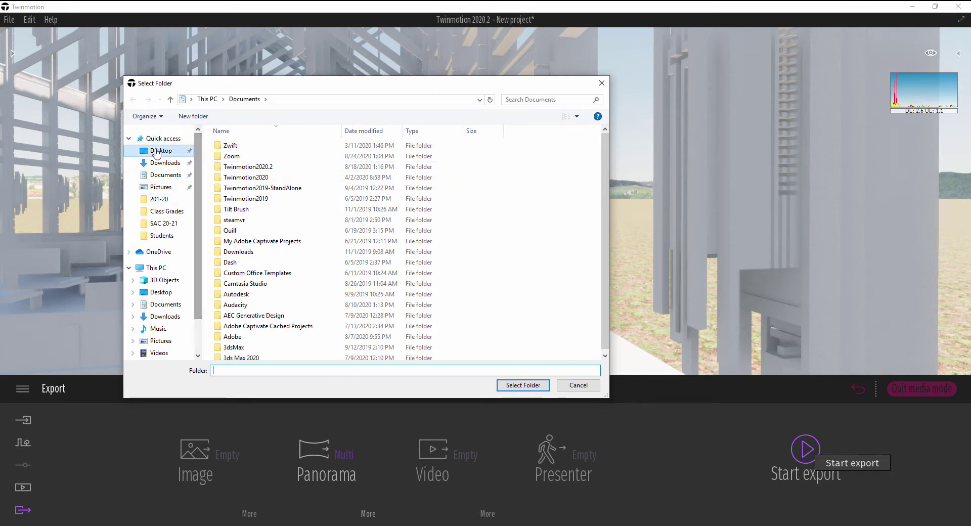
click(522, 385)
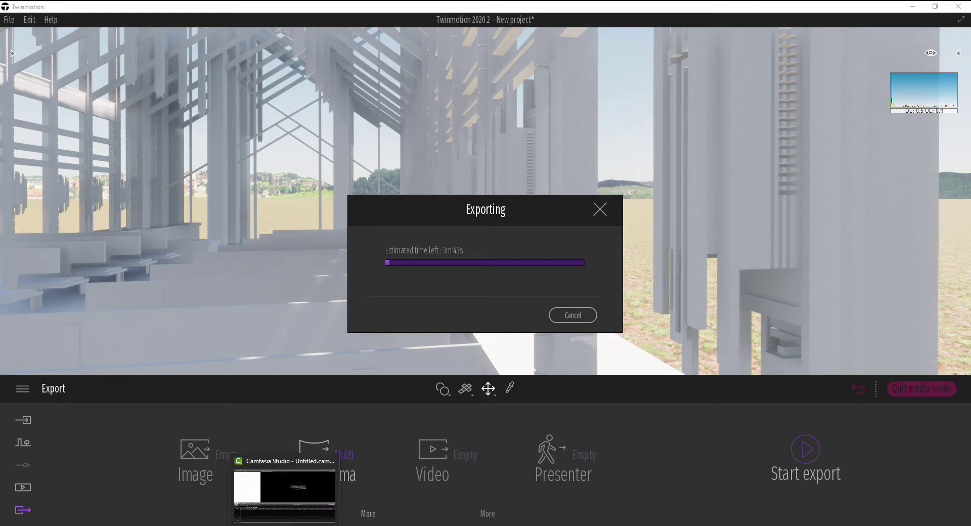
Name the new project 'Vr Test1' and set its location to a new D:\Vr Test folder
click(303, 525)
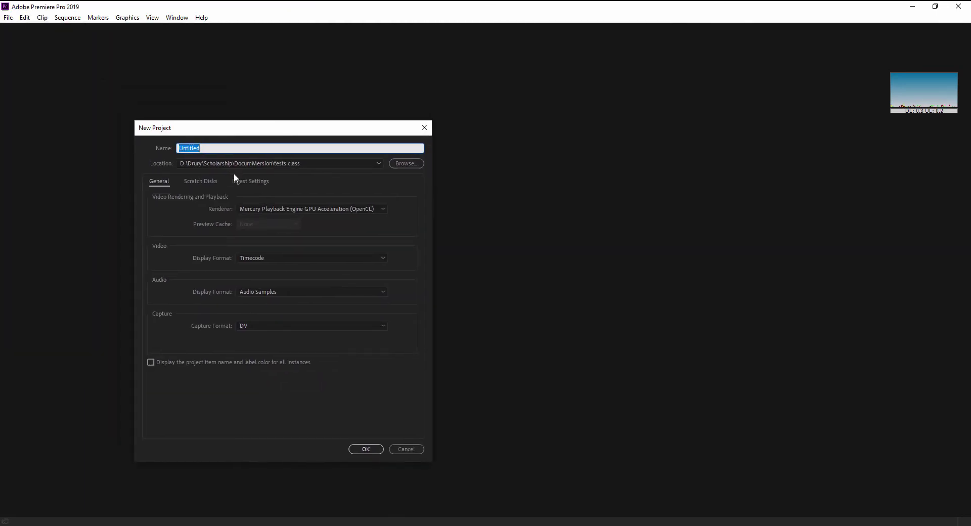
text(Vr Test1)
click(407, 165)
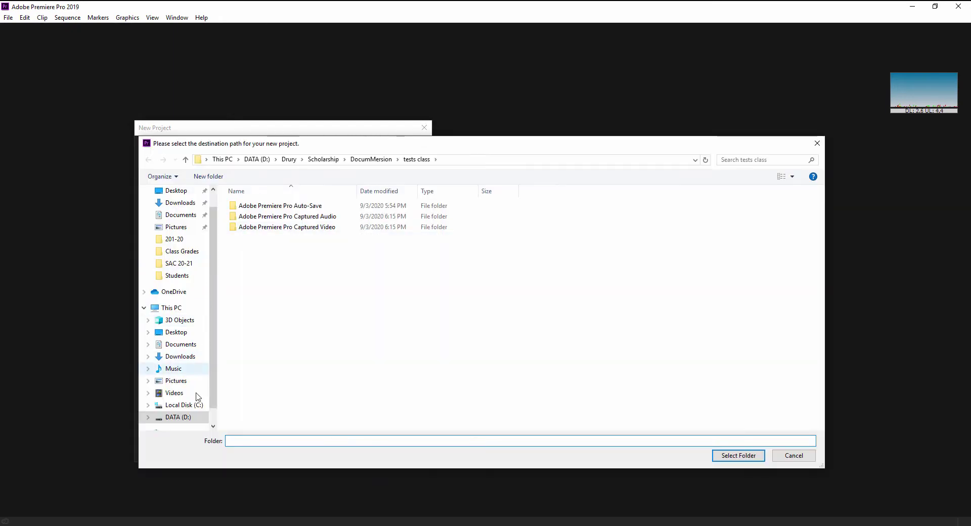
click(177, 417)
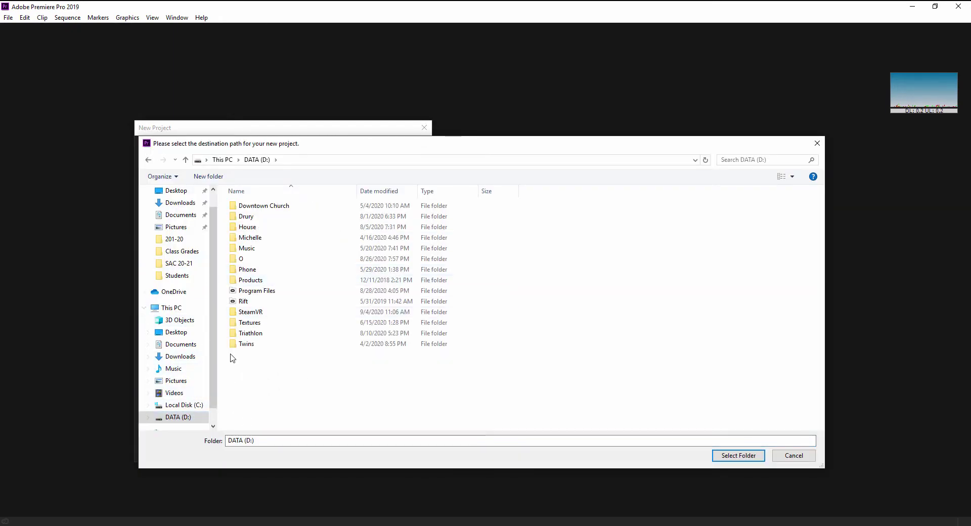
click(206, 177)
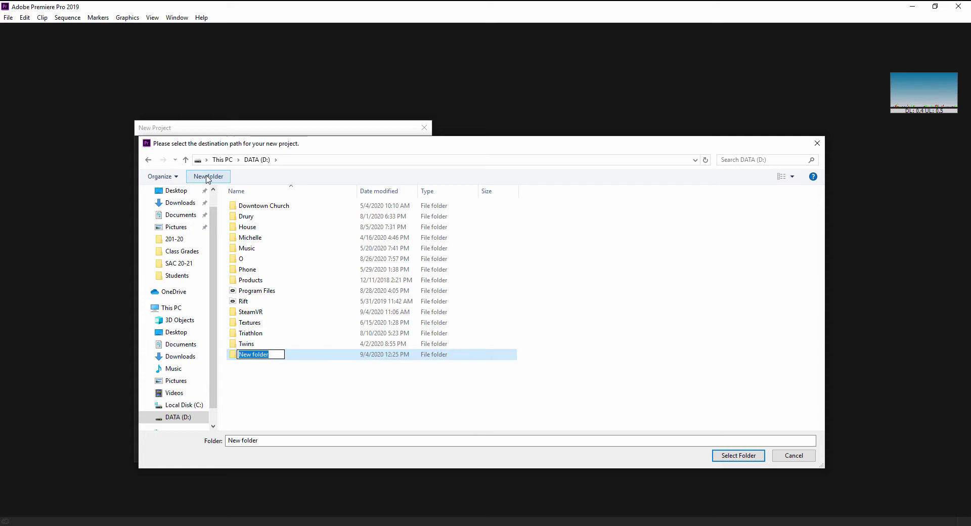
text(Vr Test)
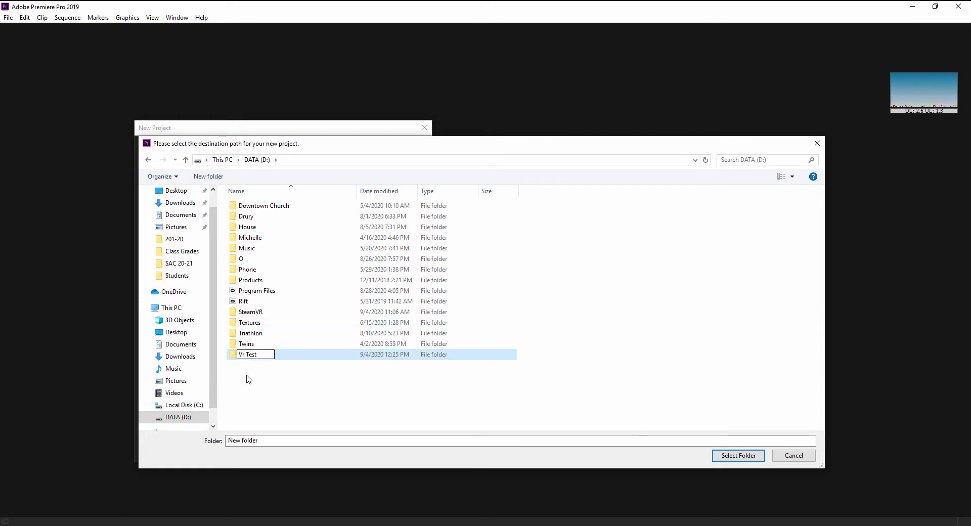
click(244, 357)
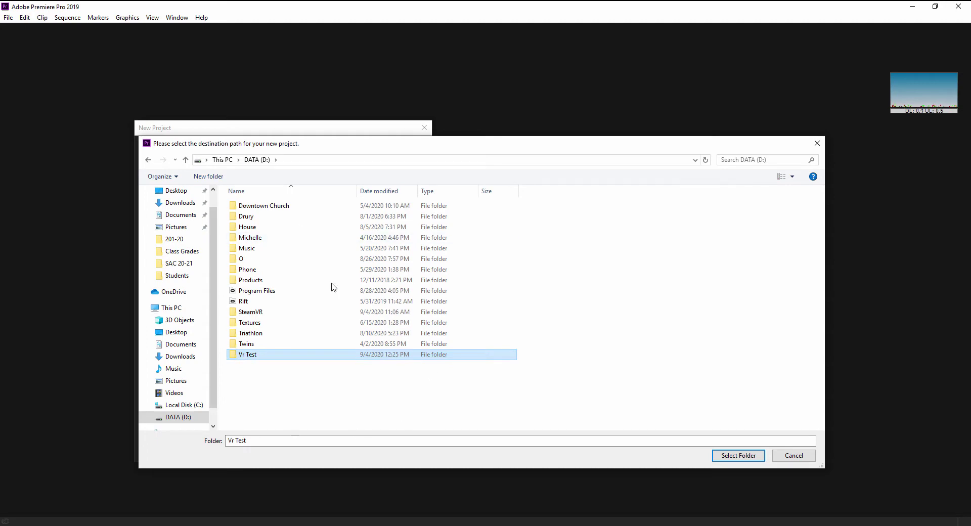
click(742, 458)
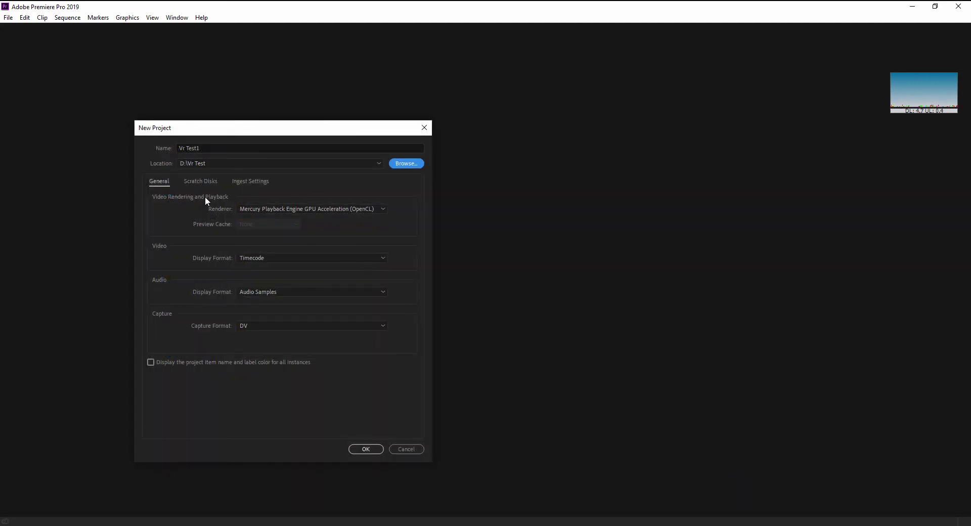
Move the New Project dialog up and review its General and Scratch Disks settings
click(202, 180)
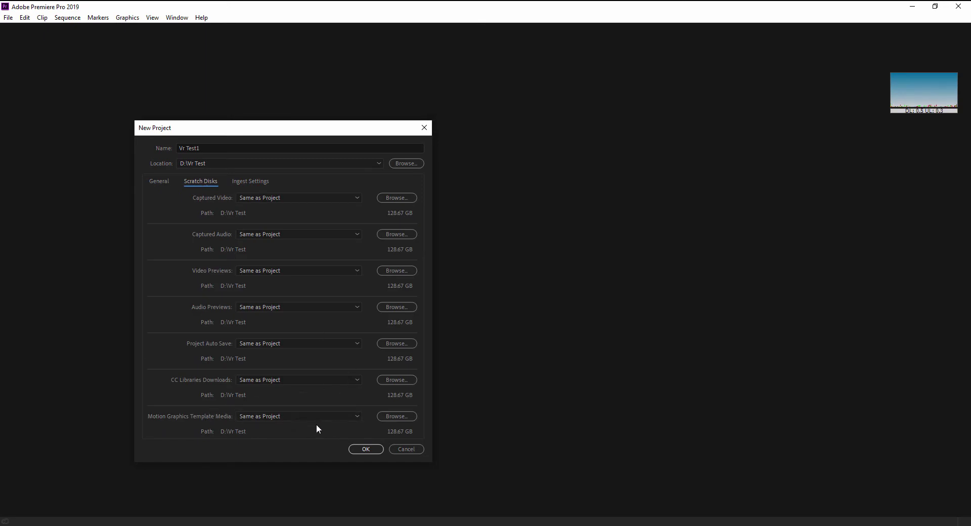
drag(266, 131, 158, 55)
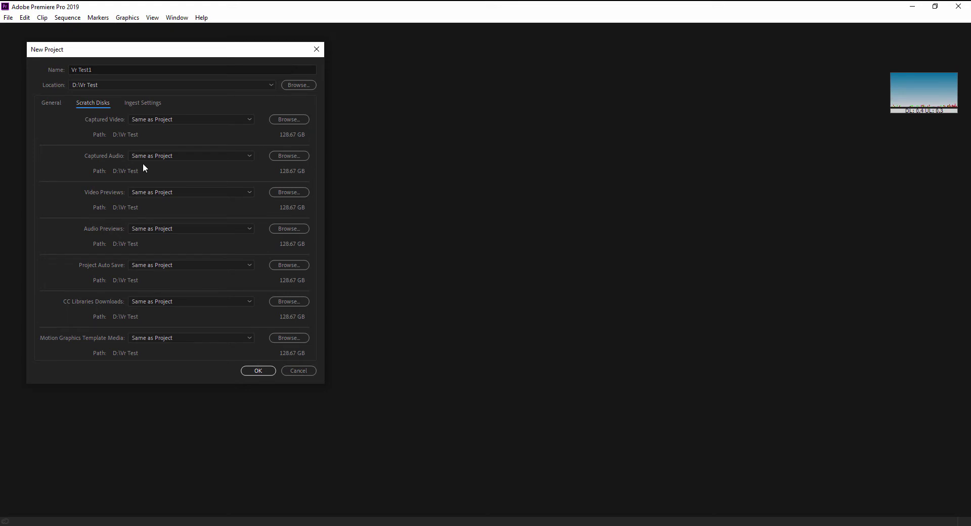
click(53, 103)
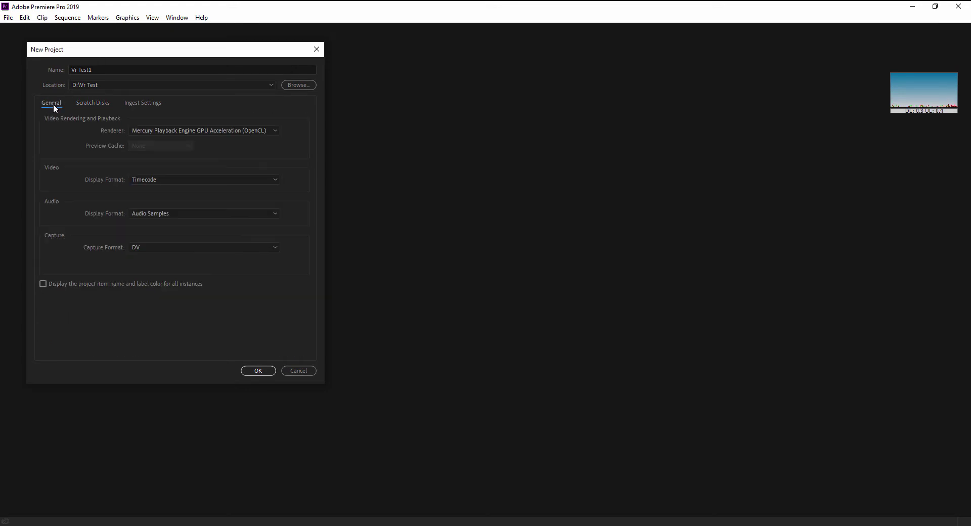
click(87, 102)
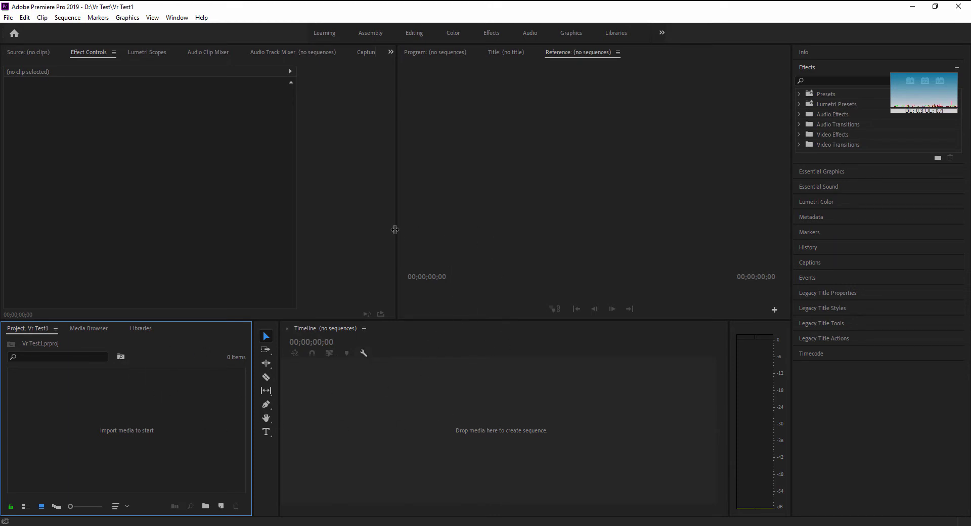
Drag the divider left of the Program monitor leftward to widen the monitors
drag(395, 229, 321, 229)
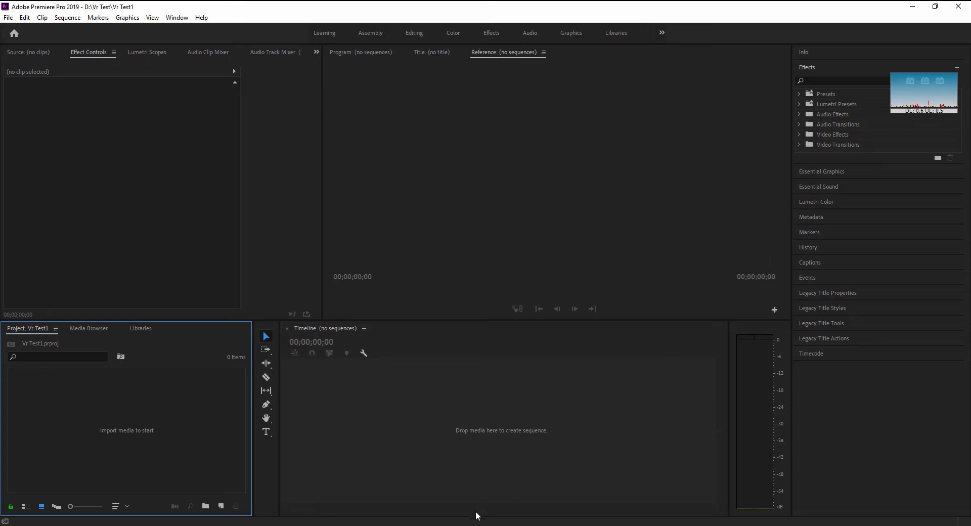
Import Lights.png and Seats_000.png from the Desktop into the Vr Test1 project bin
key(alt+Tab)
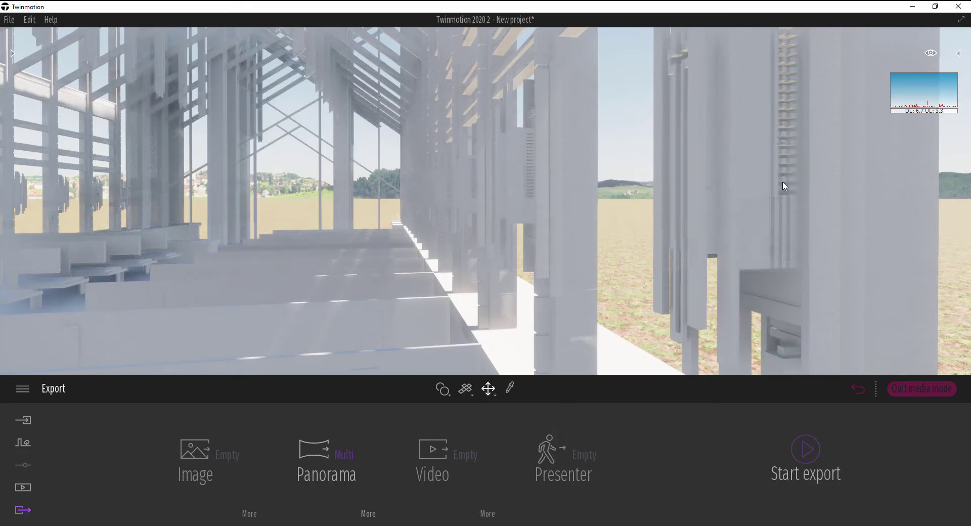
key(alt+Tab)
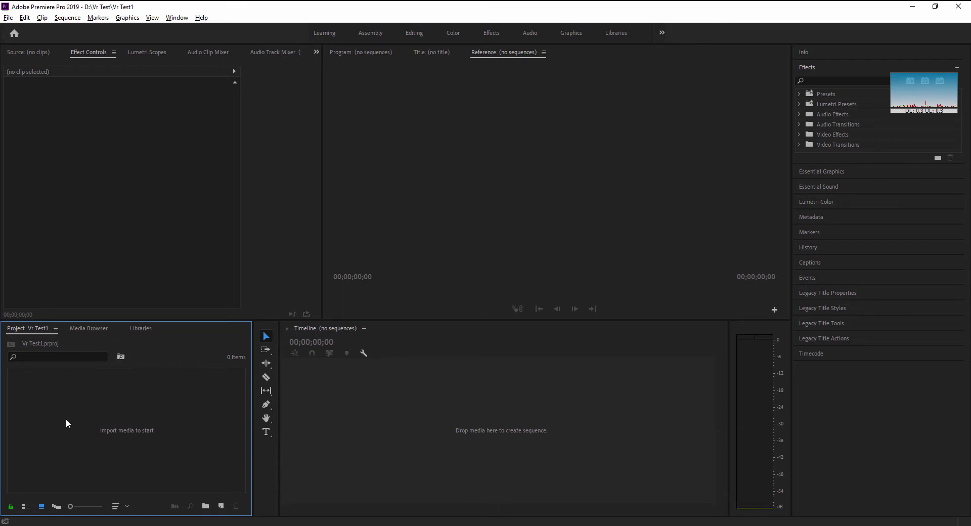
drag(190, 342, 207, 329)
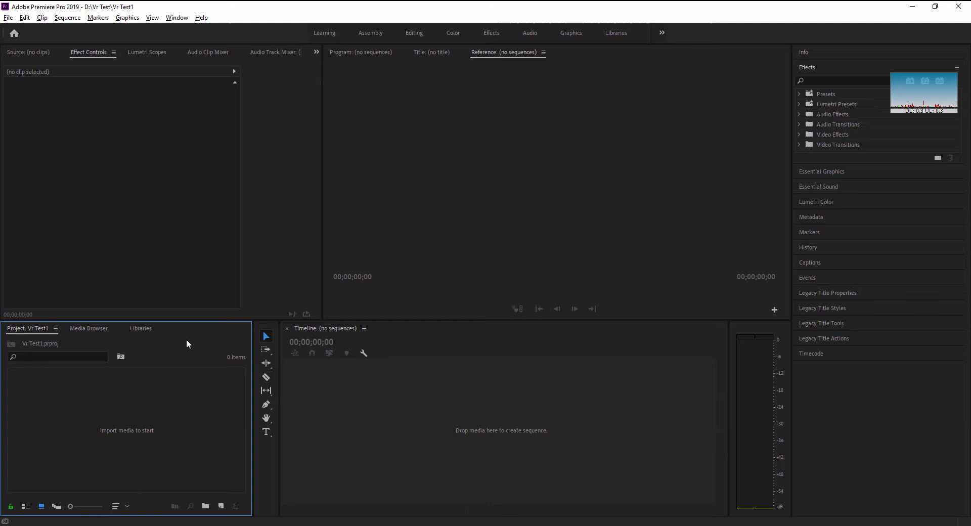
right_click(186, 341)
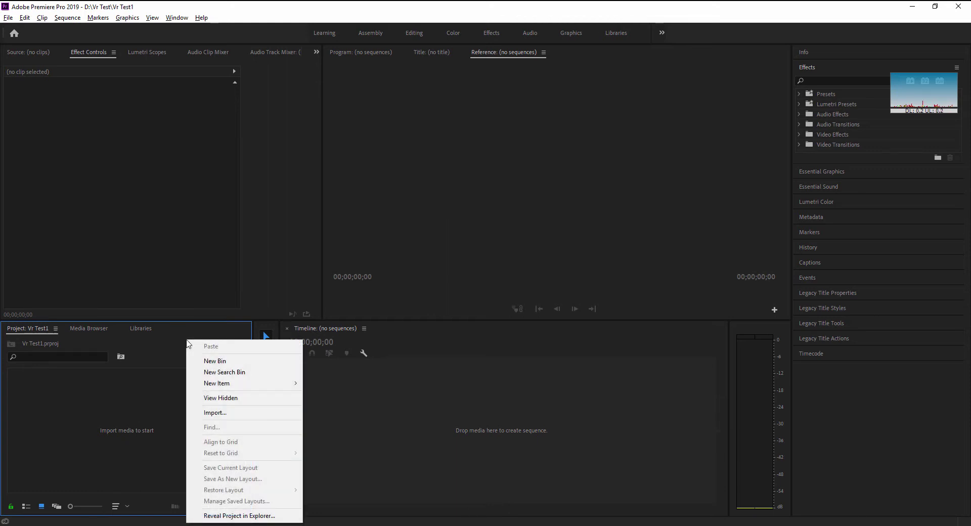
click(235, 412)
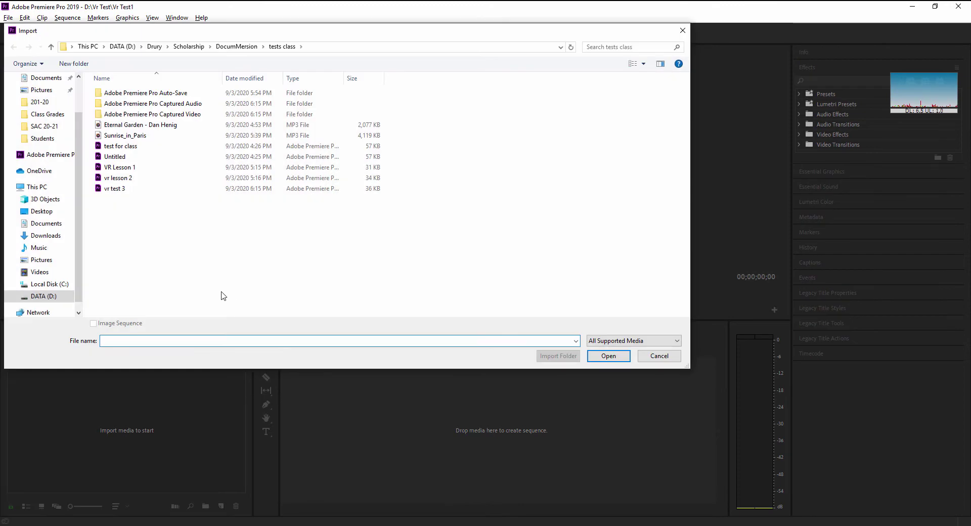
scroll(61, 131, up, 2)
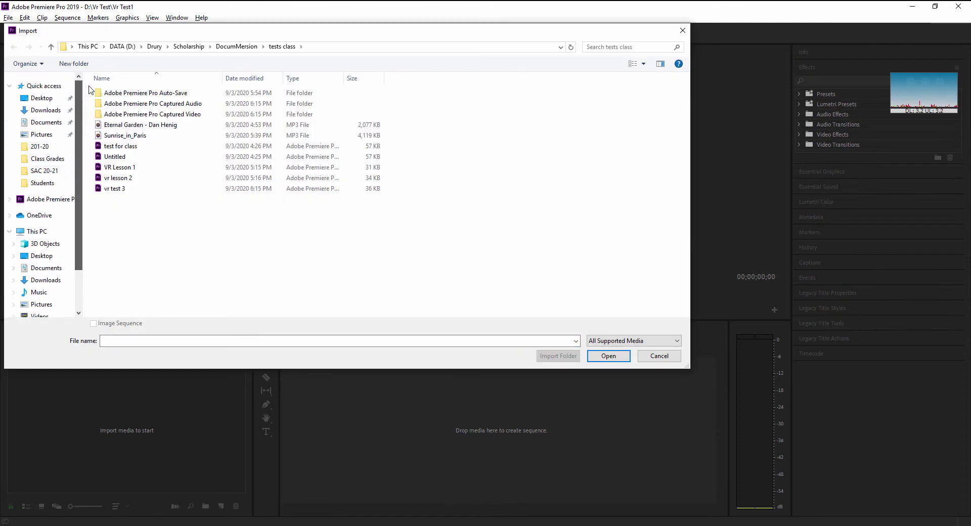
click(42, 98)
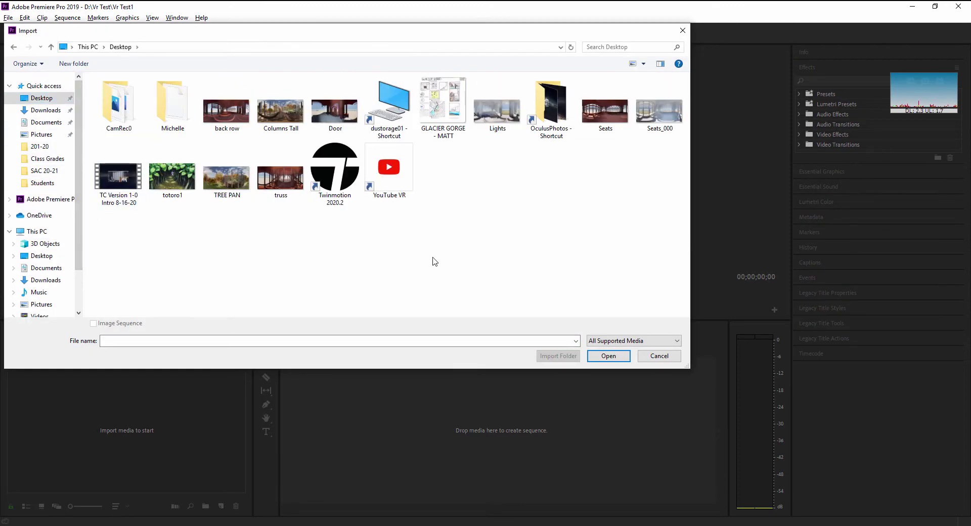
click(497, 109)
ctrl+click(656, 111)
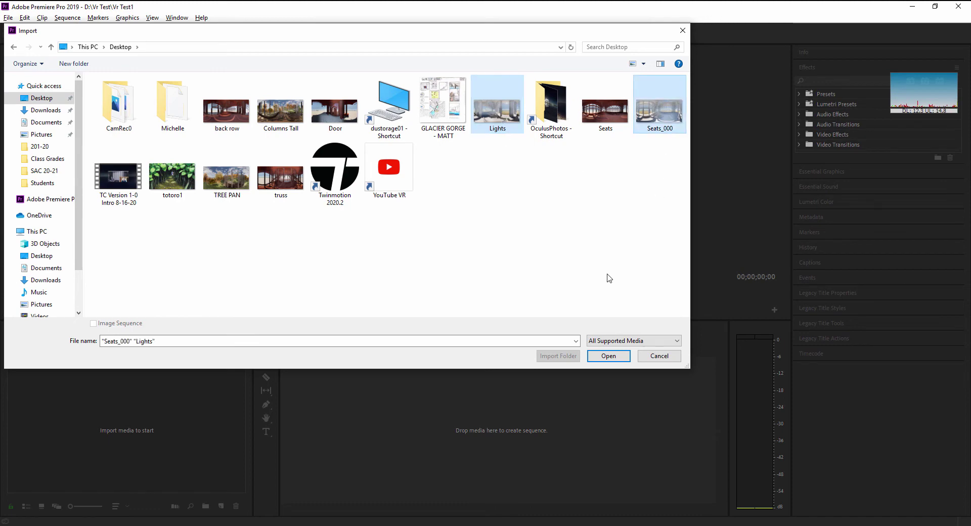
click(608, 356)
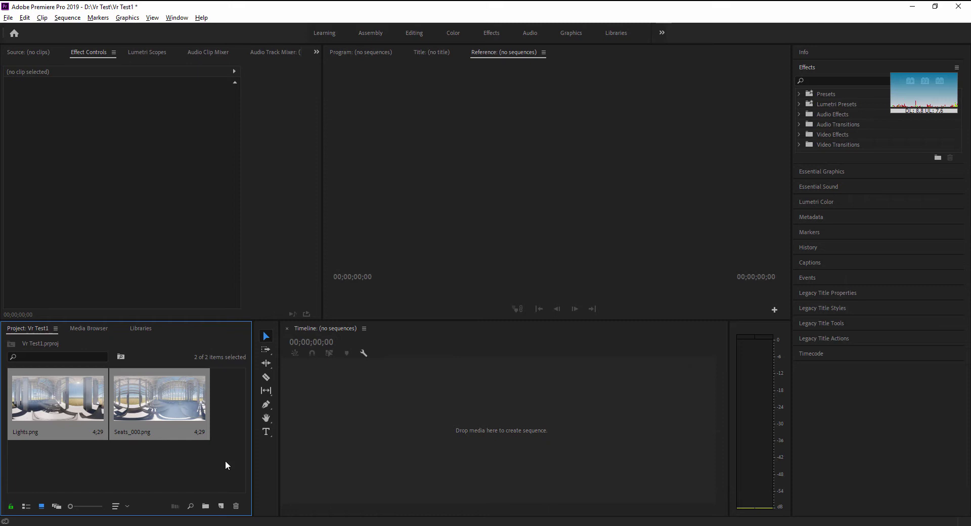
Create a Seats_000 sequence by dragging Seats_000.png onto the empty Timeline
click(180, 469)
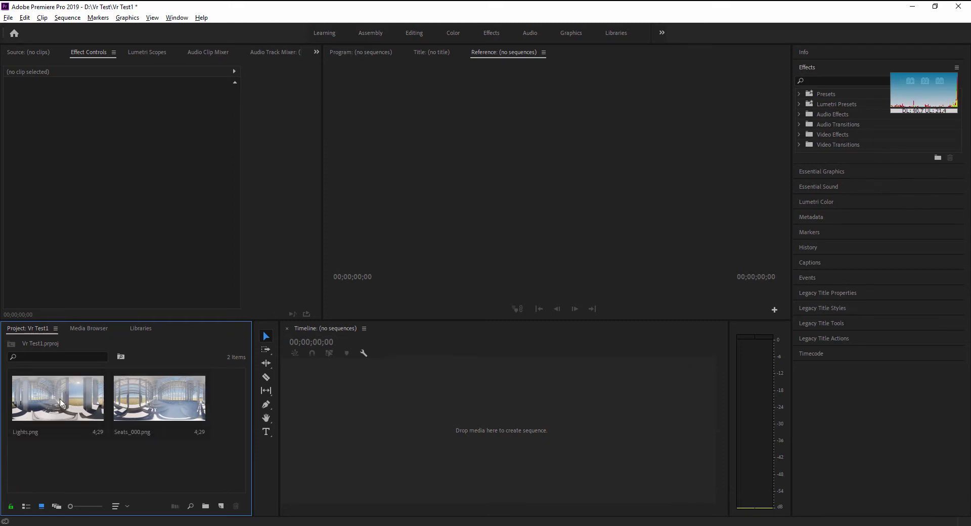
click(78, 434)
mouse_move(101, 457)
mouse_down()
mouse_move(162, 461)
mouse_move(114, 449)
mouse_up()
drag(54, 404, 502, 448)
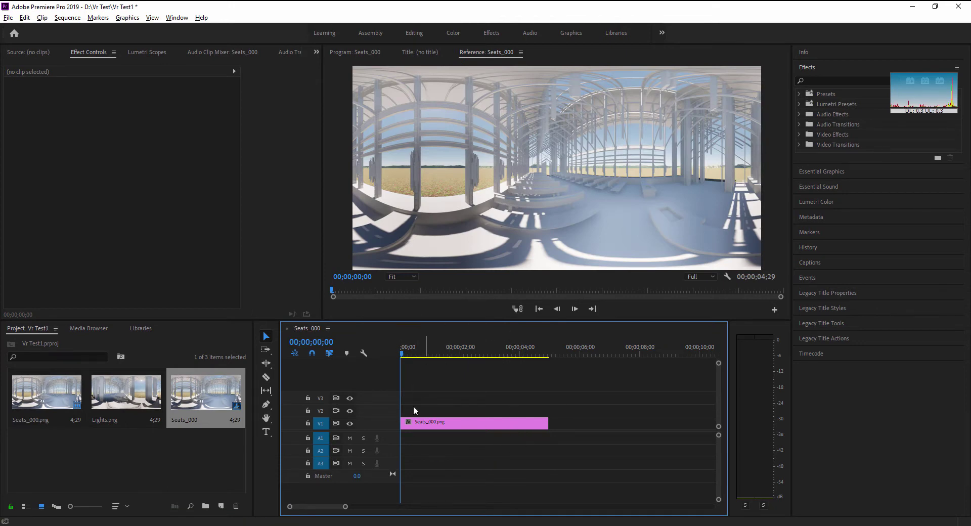
Lengthen the Seats_000.png clip to 00;00;07;11 and check it in Speed/Duration
click(460, 424)
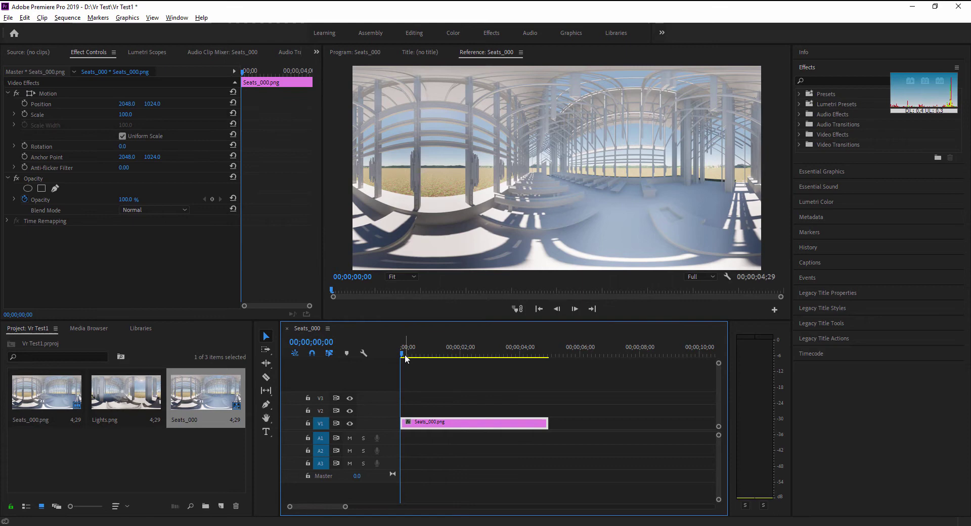
drag(405, 358, 494, 358)
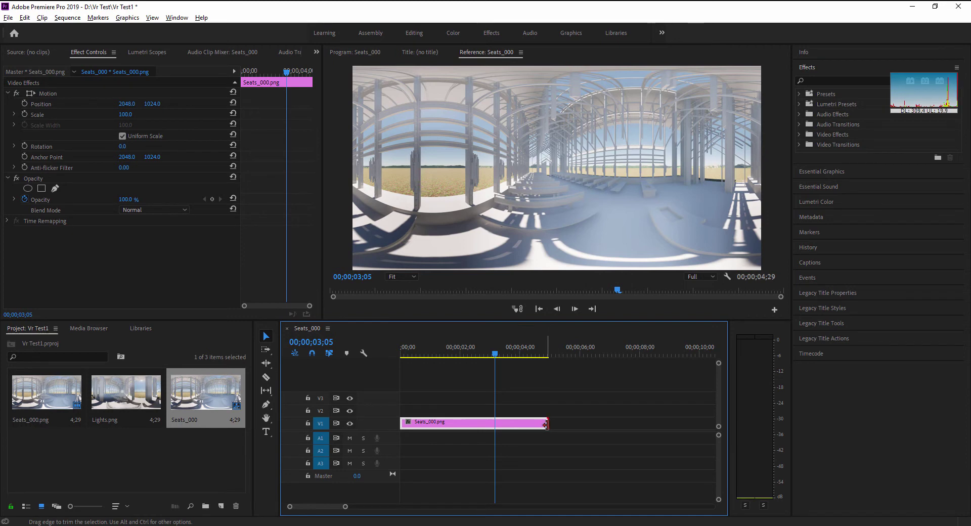
drag(616, 426, 619, 426)
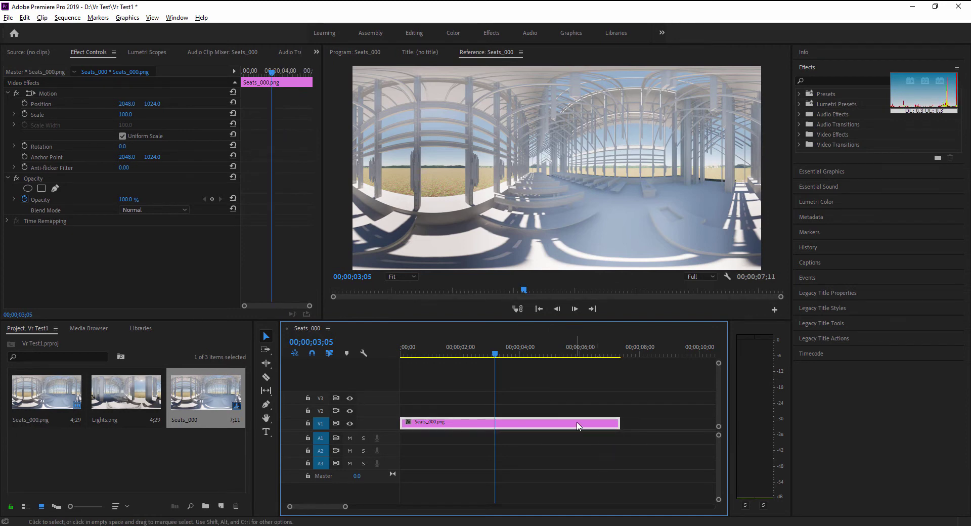
right_click(579, 426)
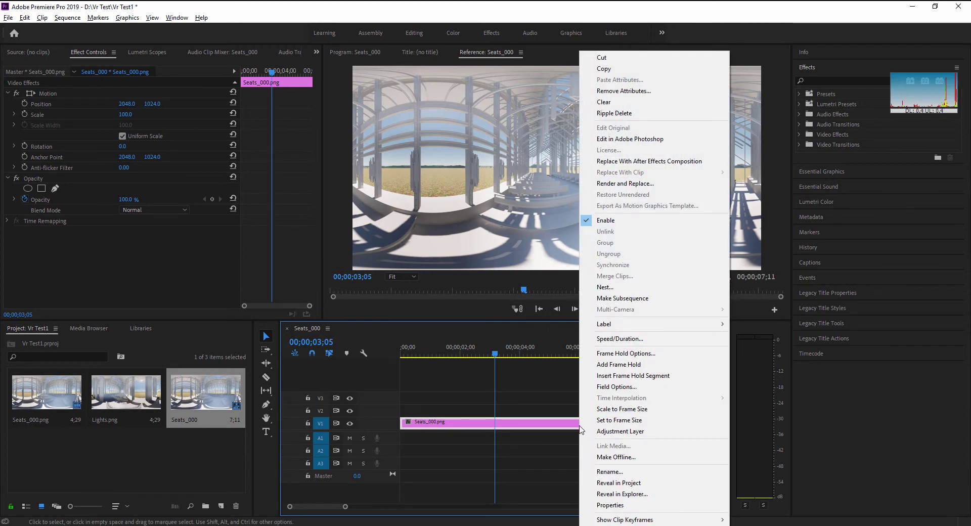
click(622, 338)
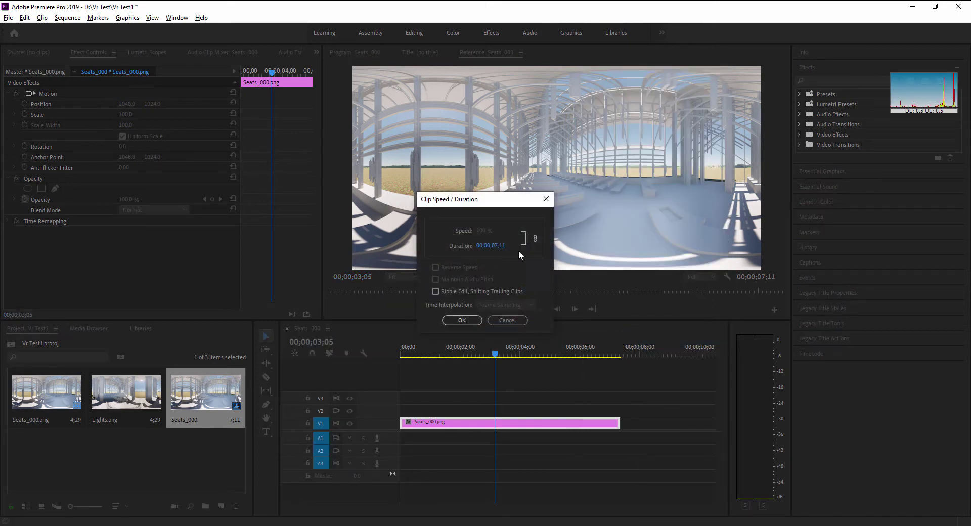
click(507, 320)
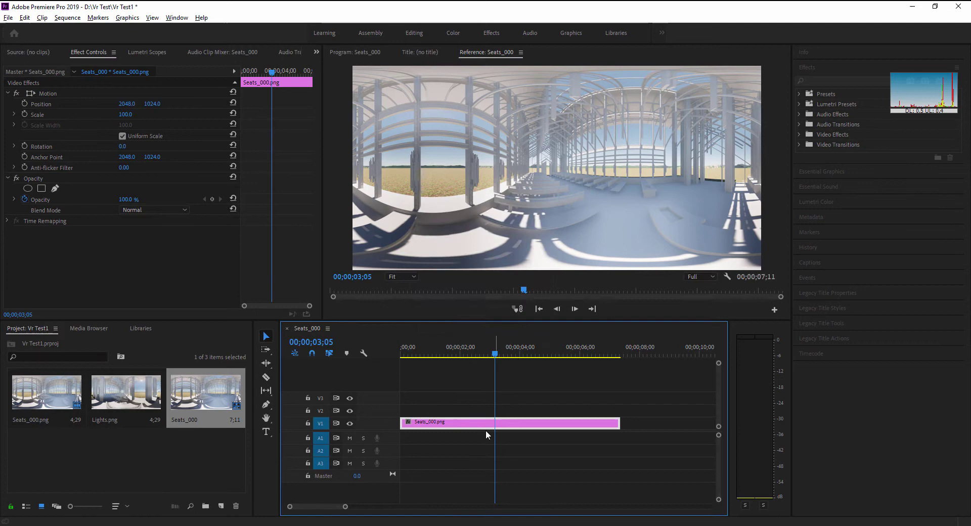
drag(497, 356, 467, 356)
drag(550, 359, 496, 362)
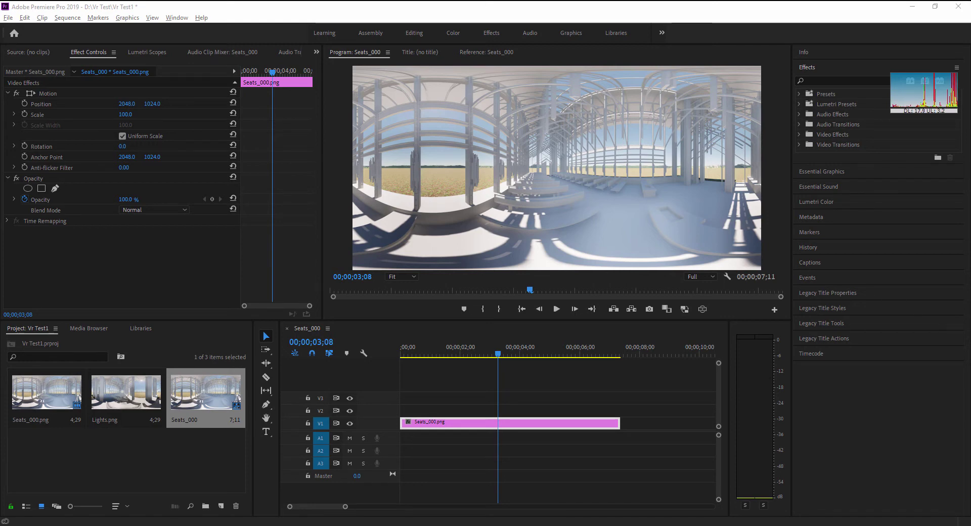
Switch to Chrome and maximize the YouTube Studio Audio library window
key(alt+Tab)
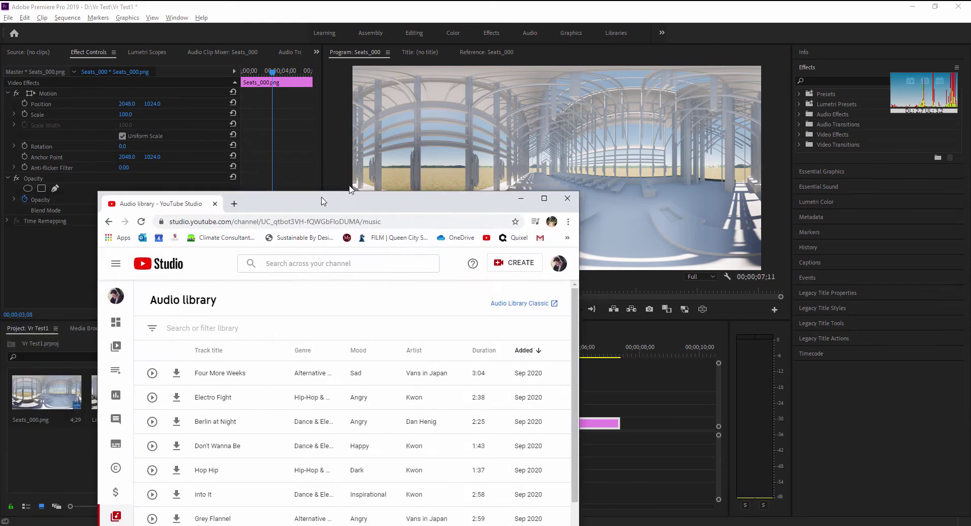
click(688, 100)
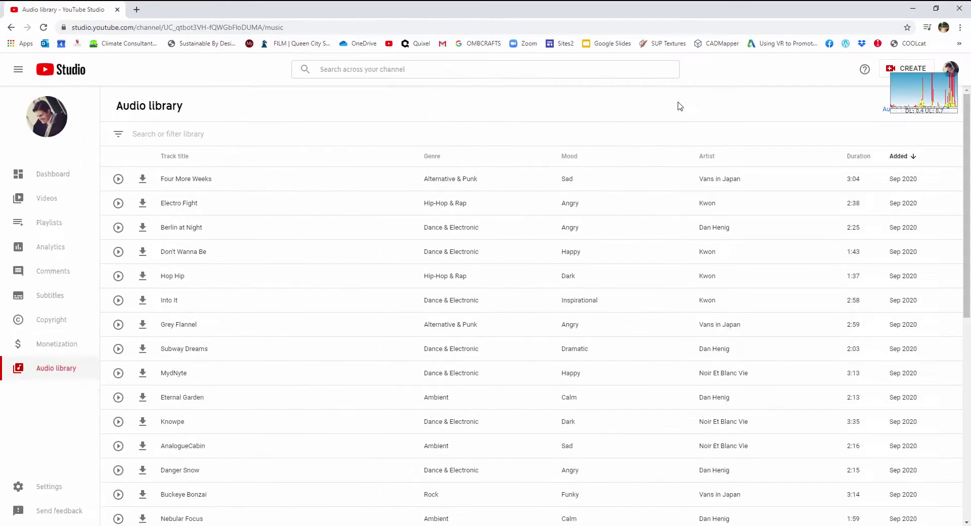
drag(902, 90, 879, 64)
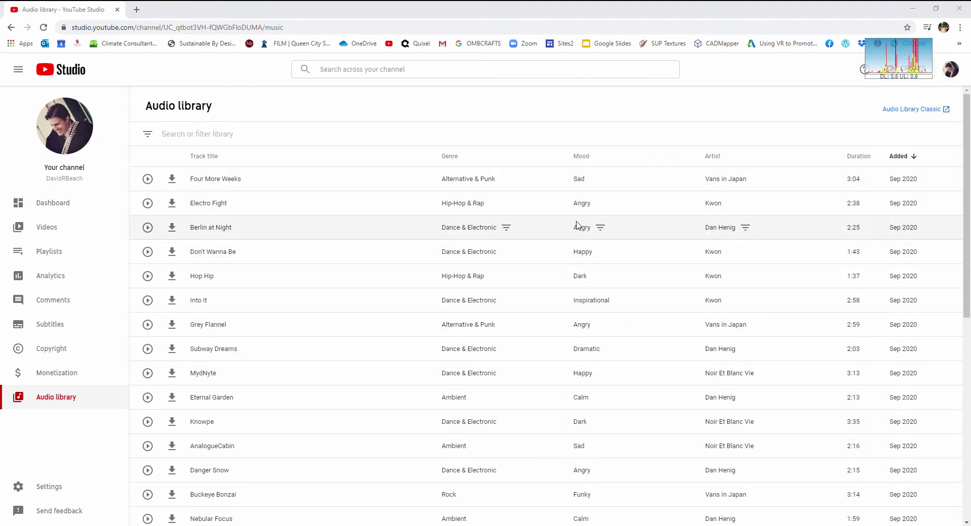
Open Audio Library Classic and filter tracks to Calm mood and Strings instrument
click(913, 113)
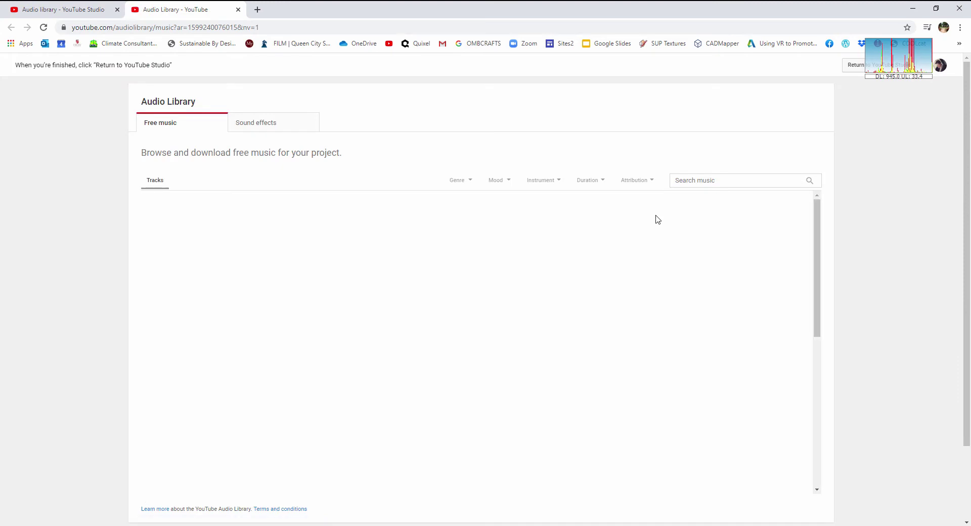
click(736, 180)
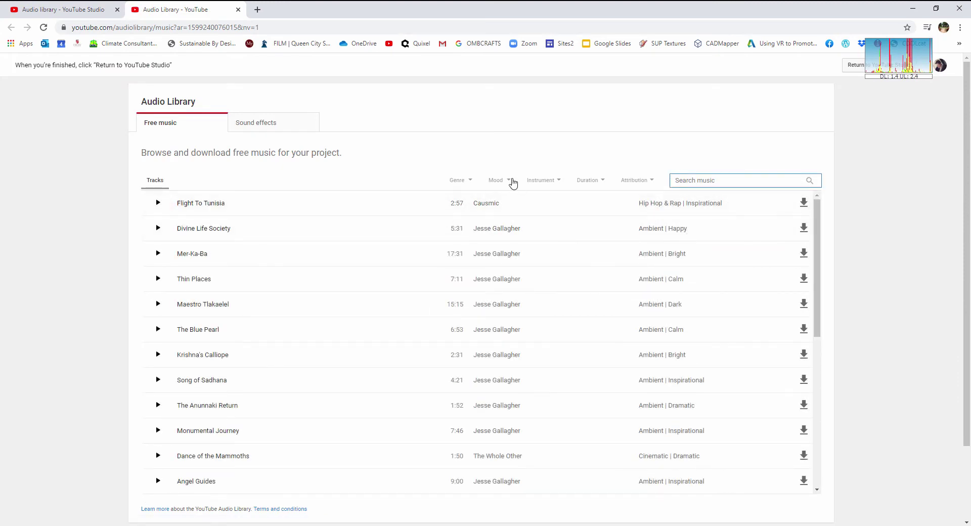
click(508, 182)
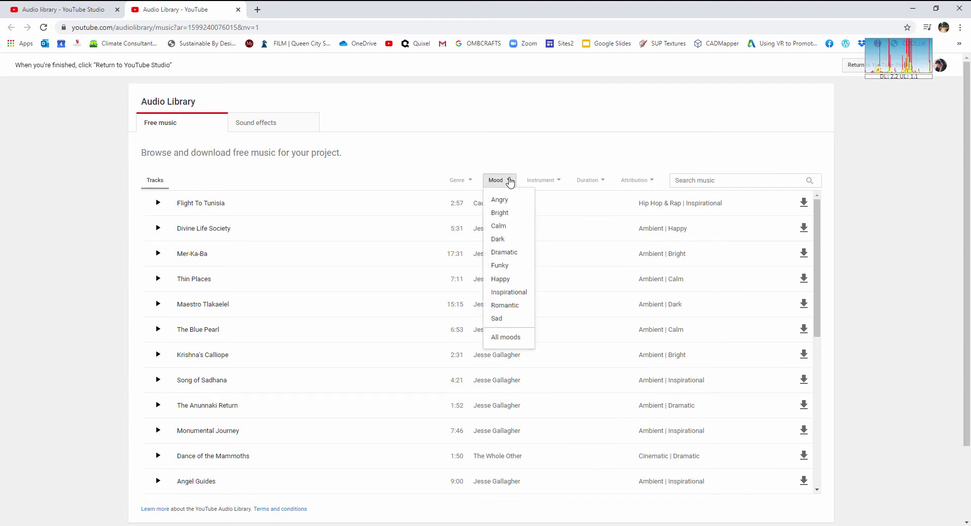
click(511, 230)
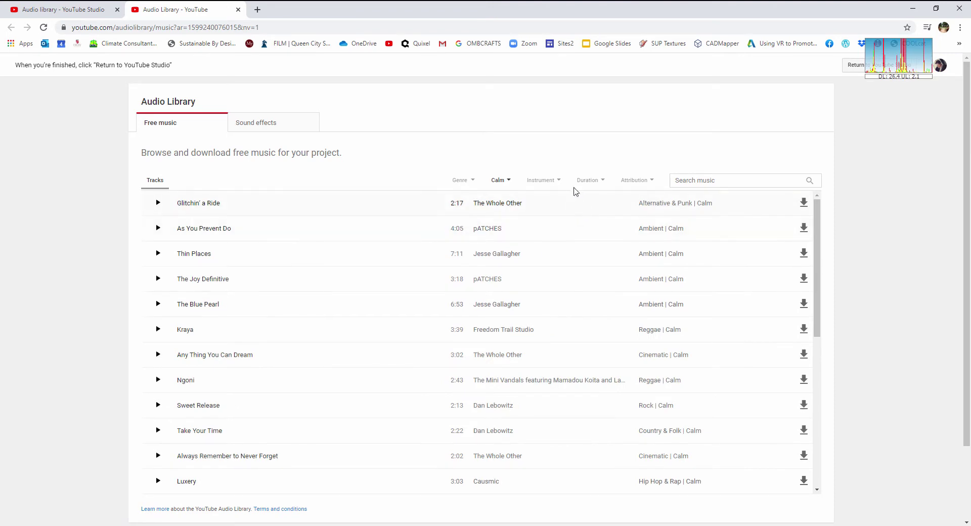
click(558, 180)
click(551, 278)
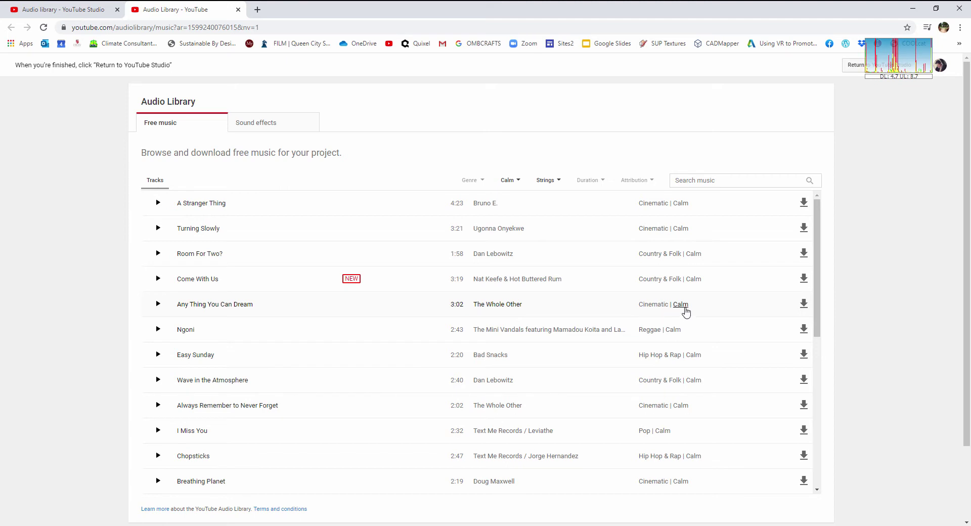
click(802, 305)
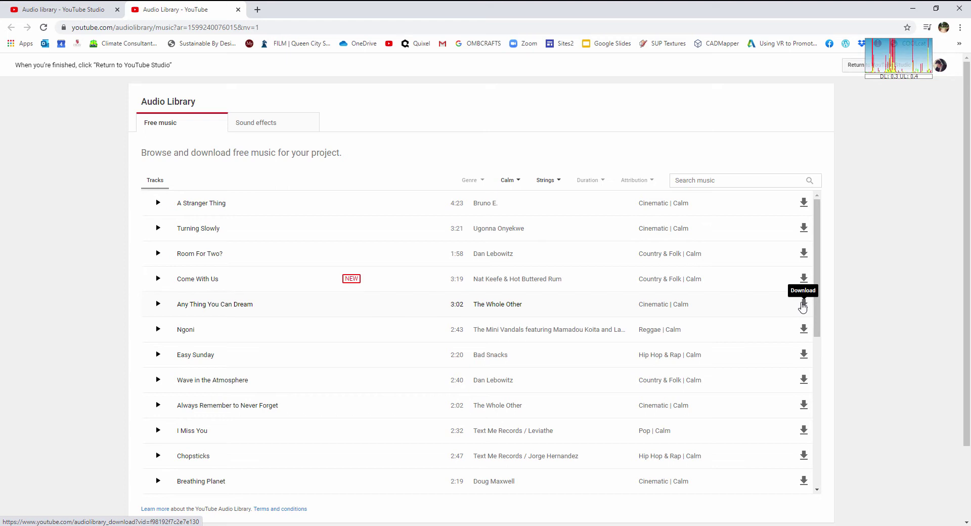
Download Any Thing You Can Dream as an MP3 and show it in its folder
click(804, 307)
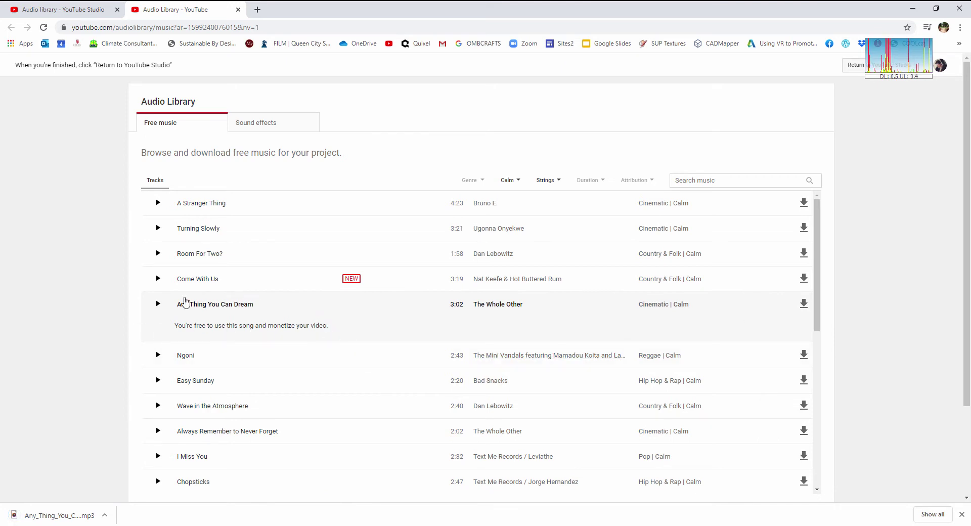
right_click(75, 516)
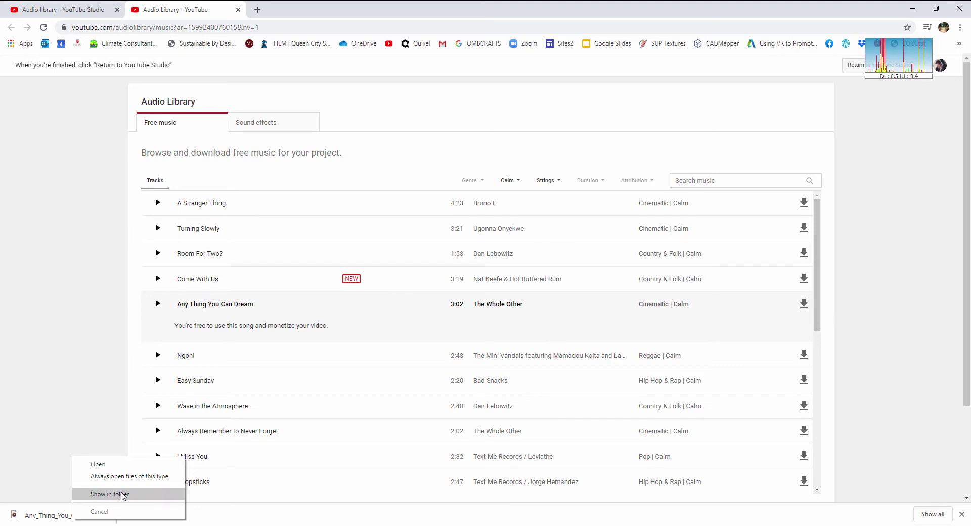
click(126, 495)
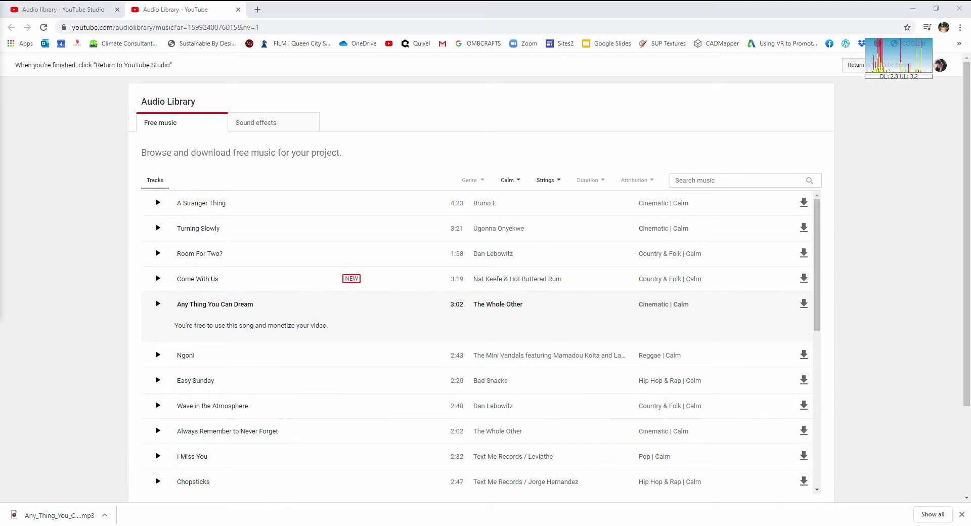
Import Any_Thing_You_Can_Dream into the project and place it on audio track A4
click(278, 524)
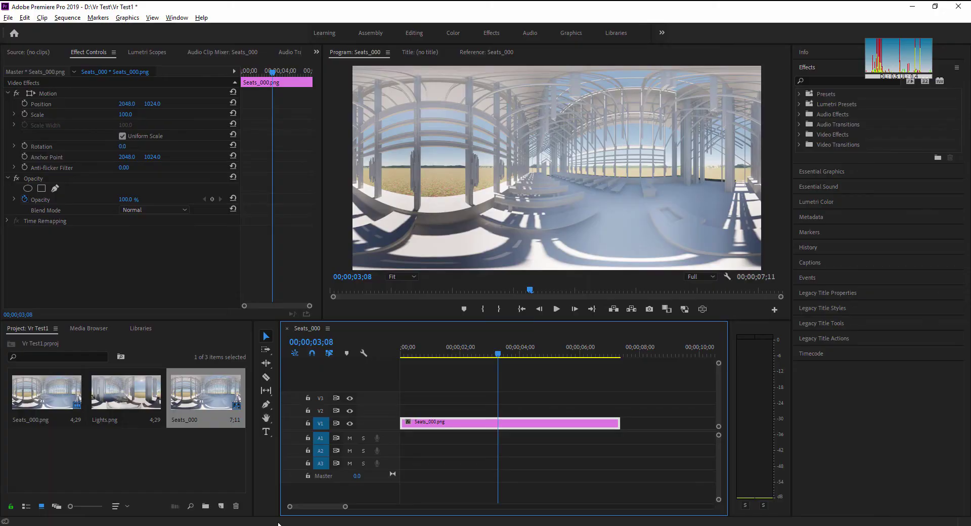
click(190, 465)
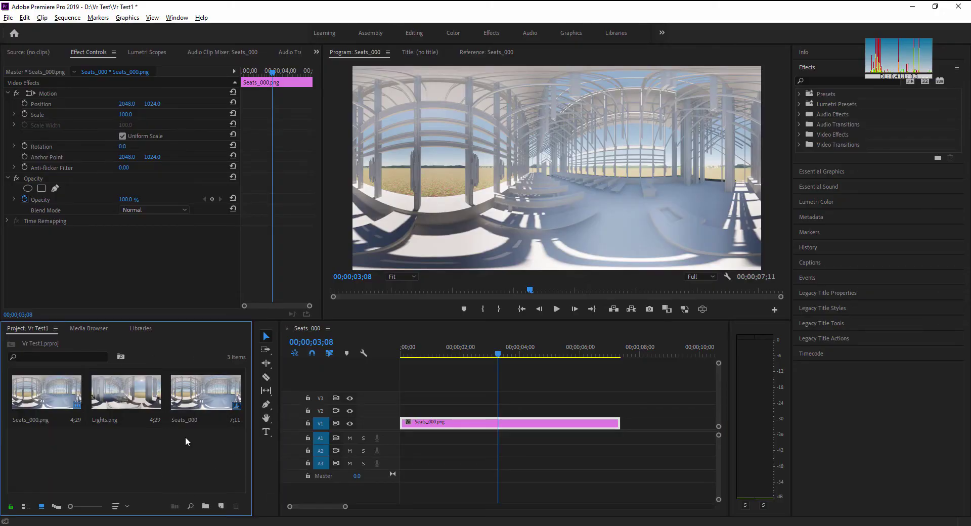
right_click(150, 453)
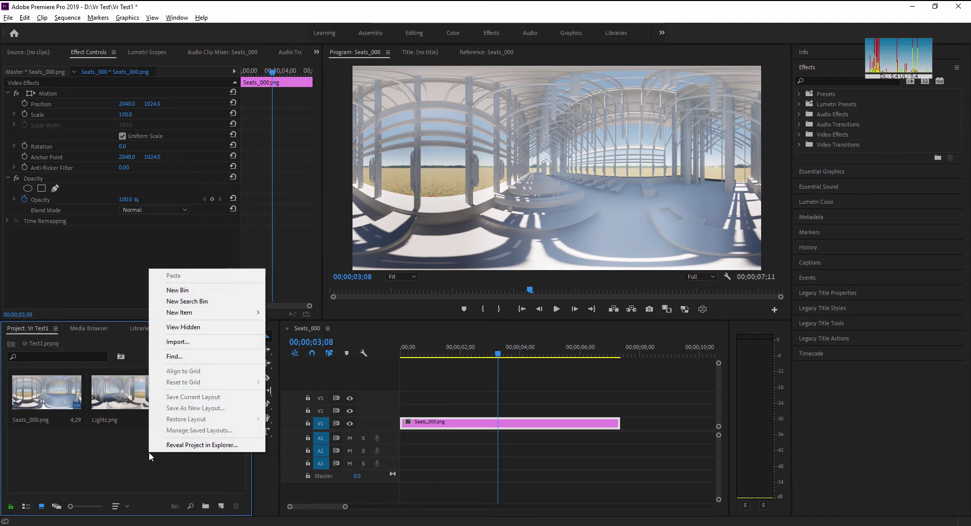
click(188, 343)
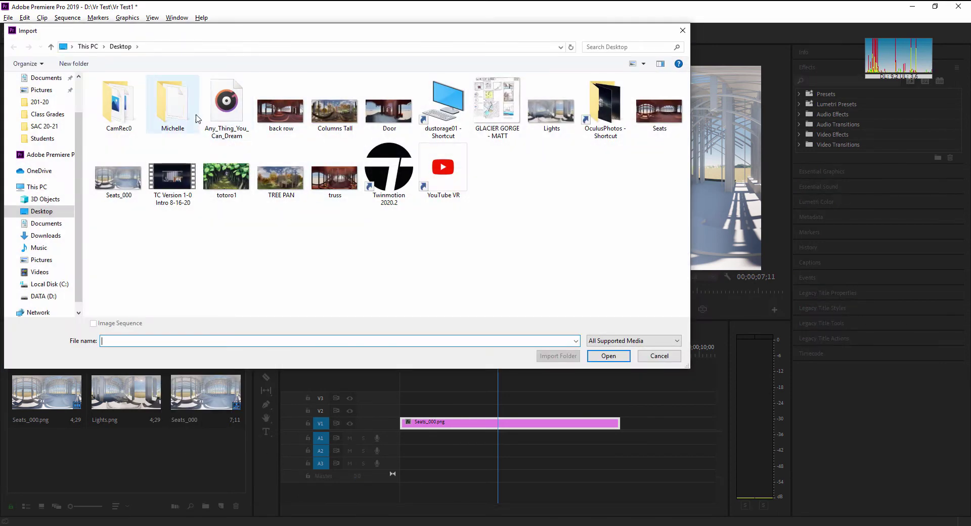
click(229, 109)
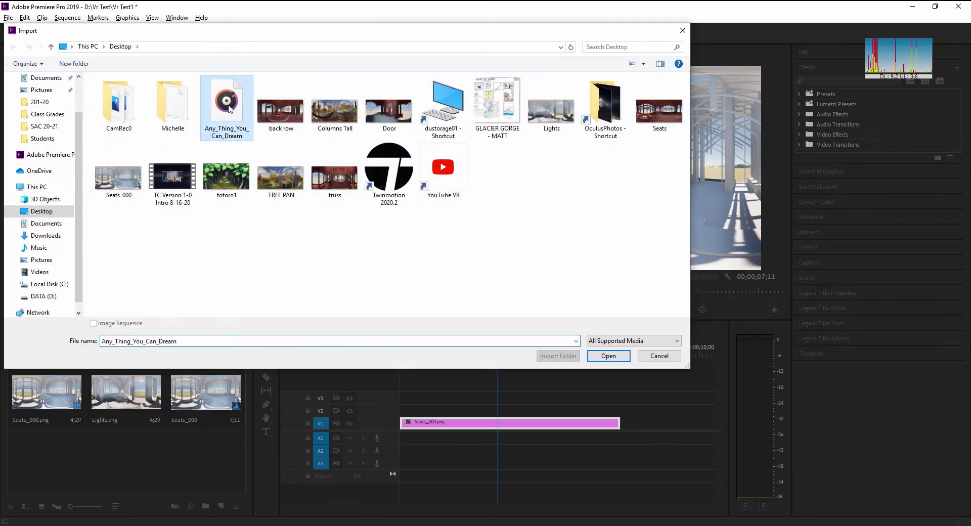
click(615, 357)
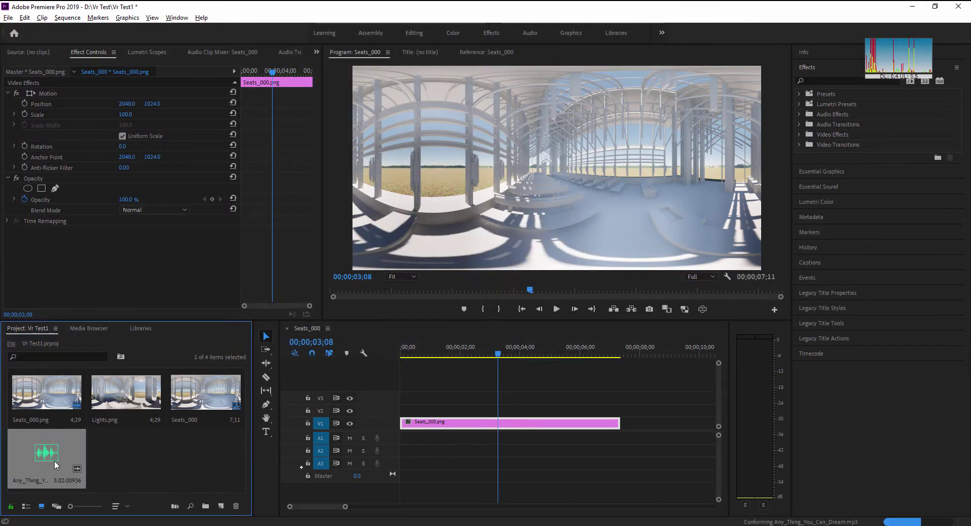
drag(54, 460, 374, 502)
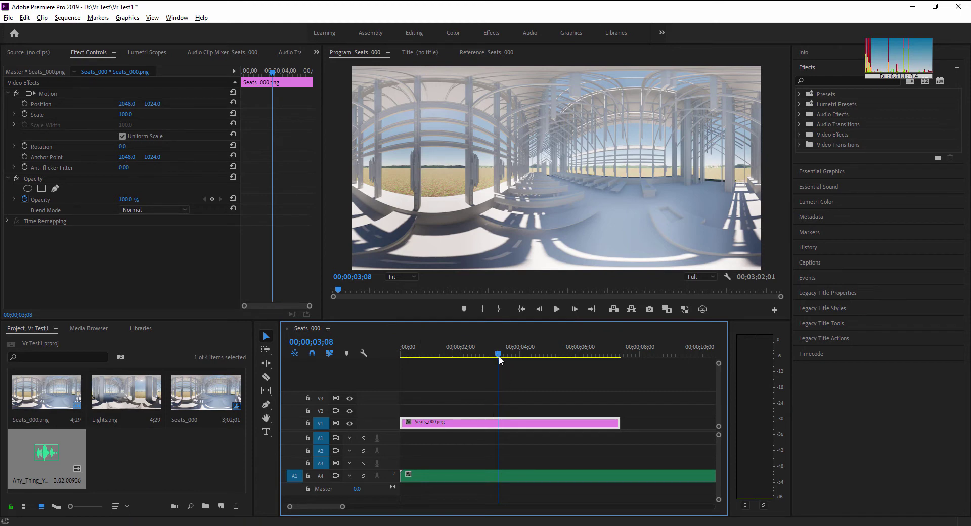
Play the sequence with the music to check where the panorama clip ends
drag(499, 360, 380, 365)
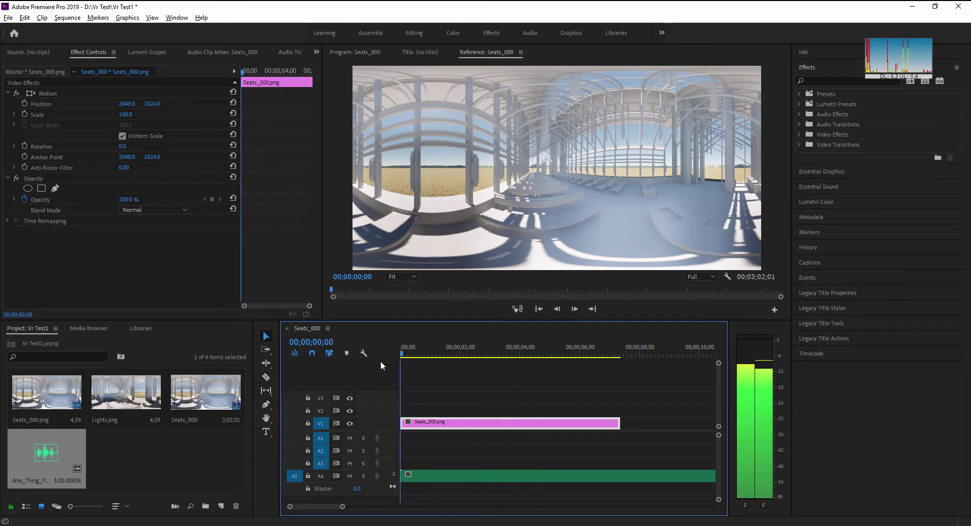
click(557, 309)
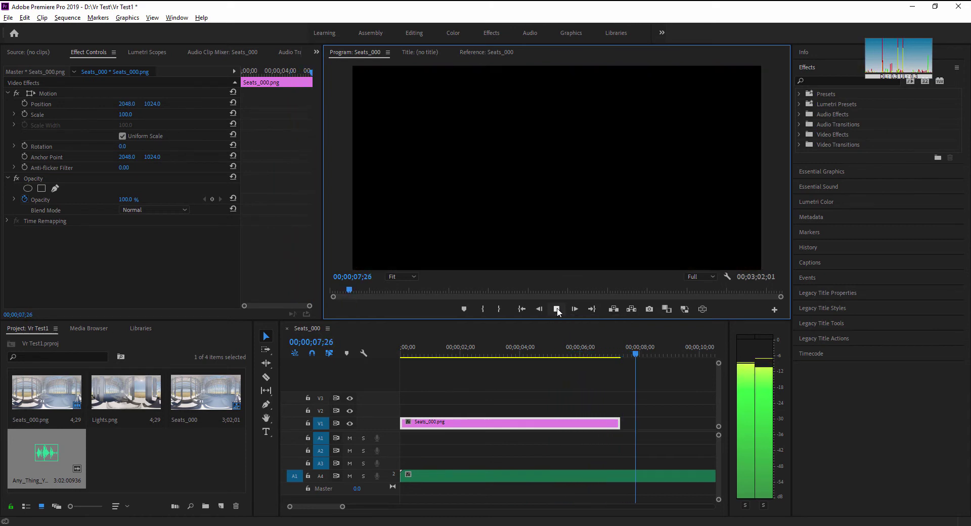
click(557, 309)
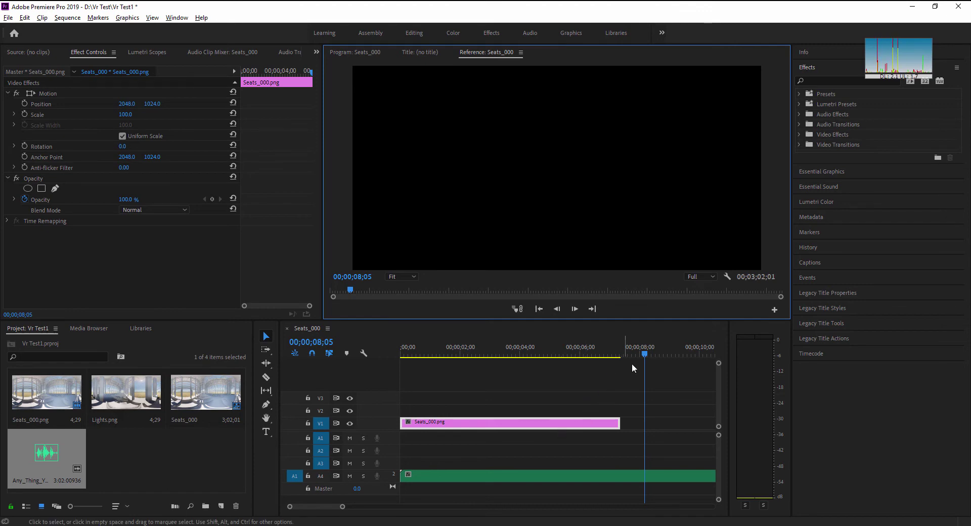
drag(644, 352, 473, 354)
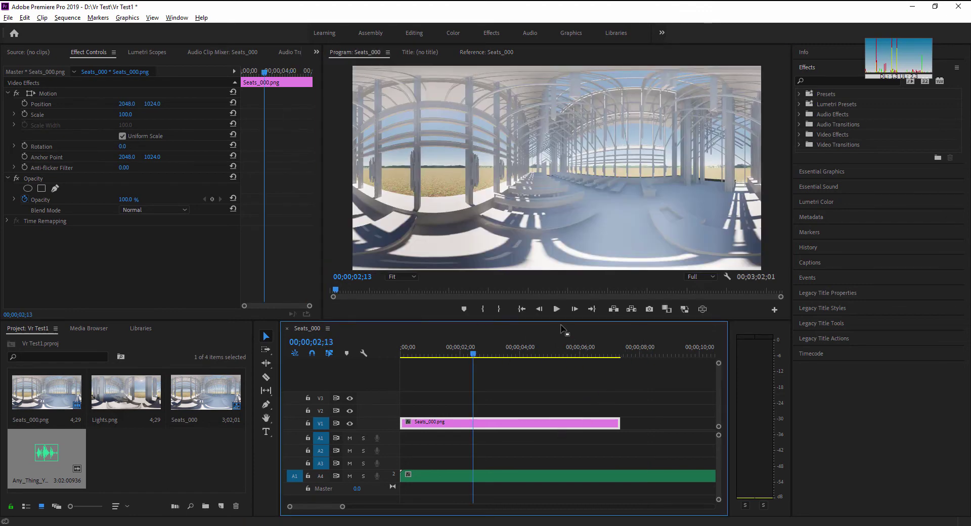
click(557, 309)
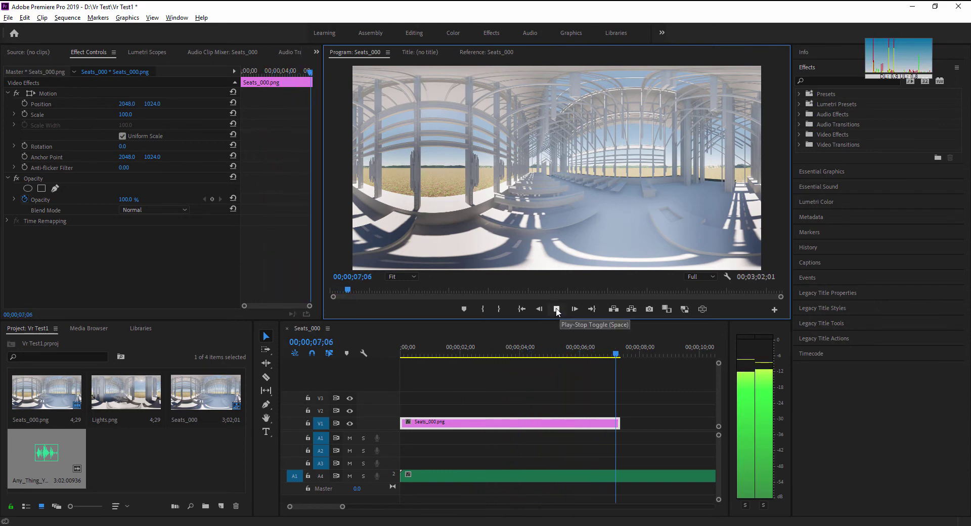
click(556, 309)
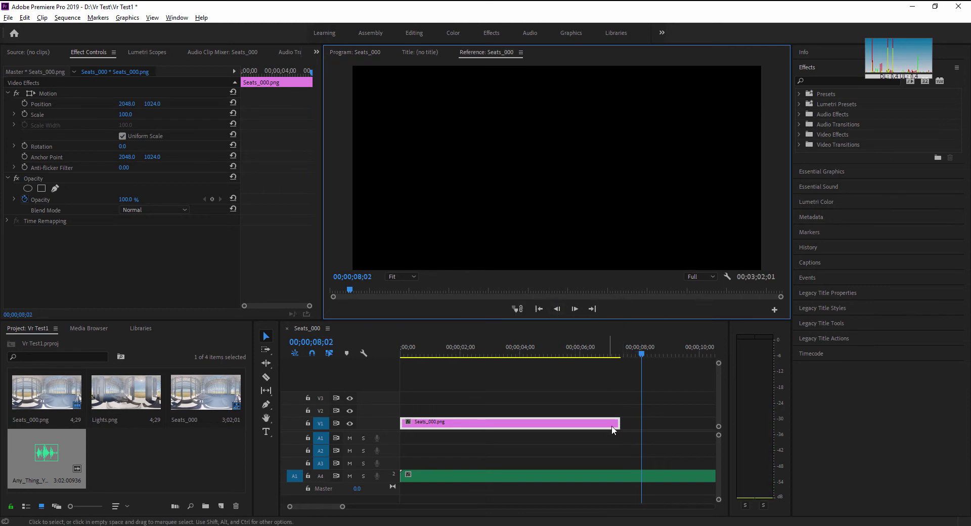
Extend Seats_000.png to end around 00;00;08;01 and check the frame after it
drag(618, 424, 640, 425)
click(658, 374)
click(662, 348)
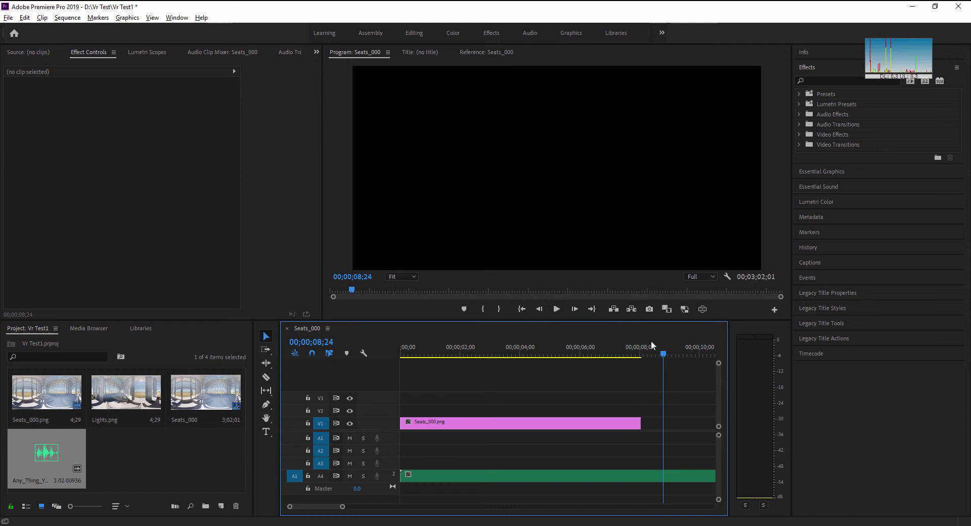
click(638, 355)
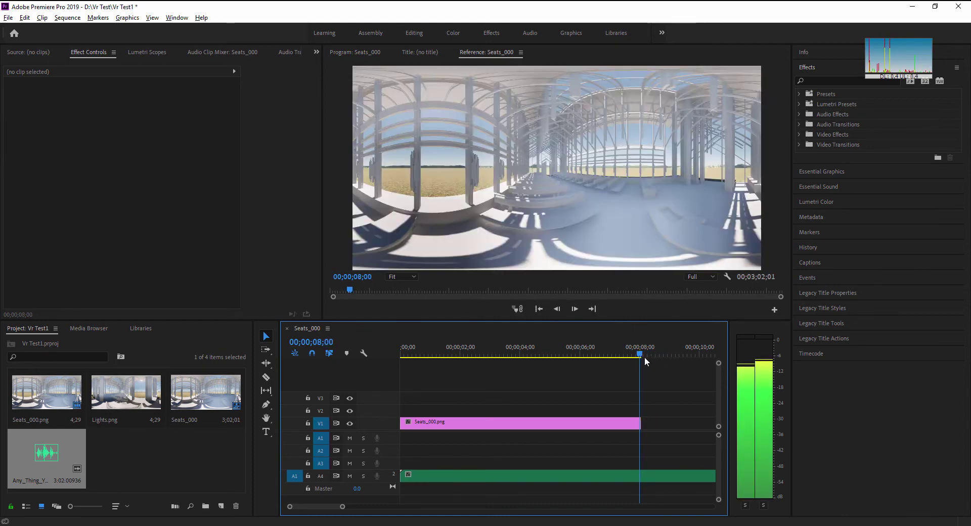
click(641, 356)
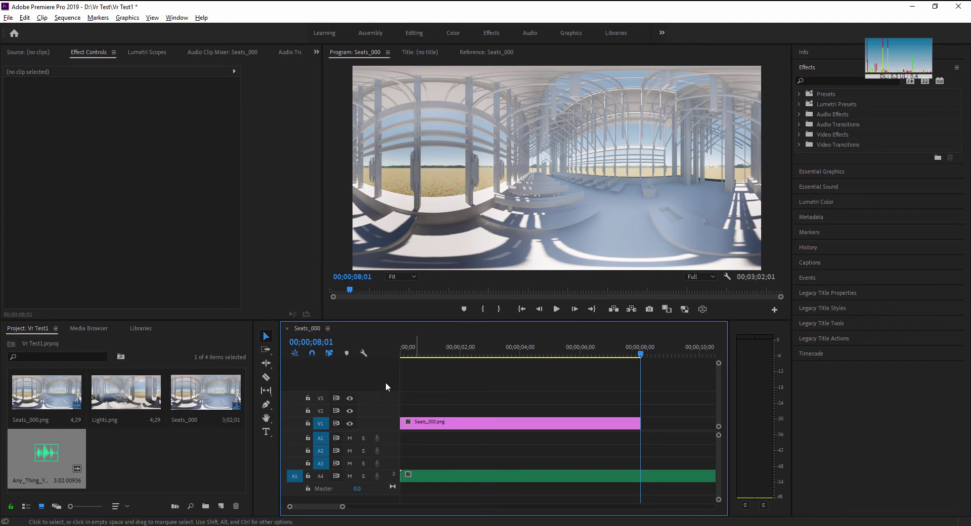
Add a marker at 00;00;08;01 and snap the Seats_000.png clip's end to it
click(347, 352)
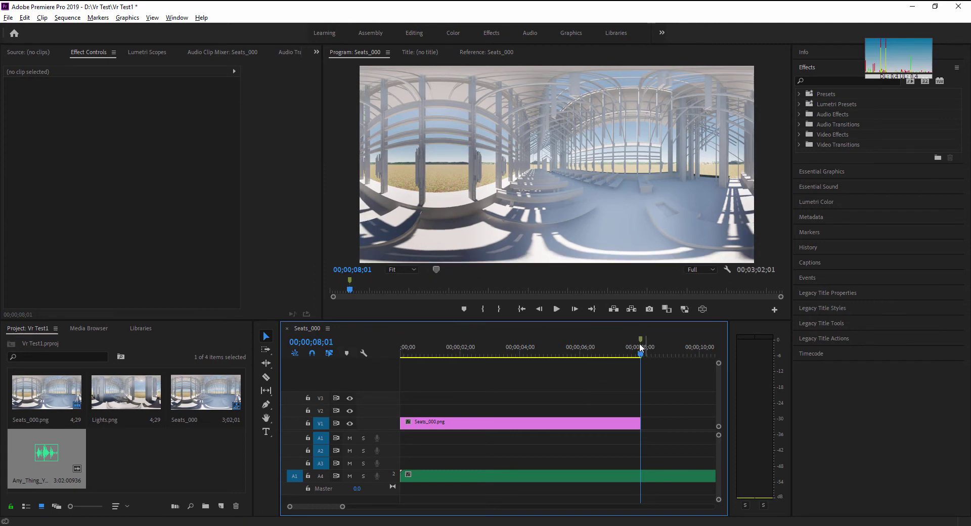
drag(642, 353, 502, 353)
click(532, 420)
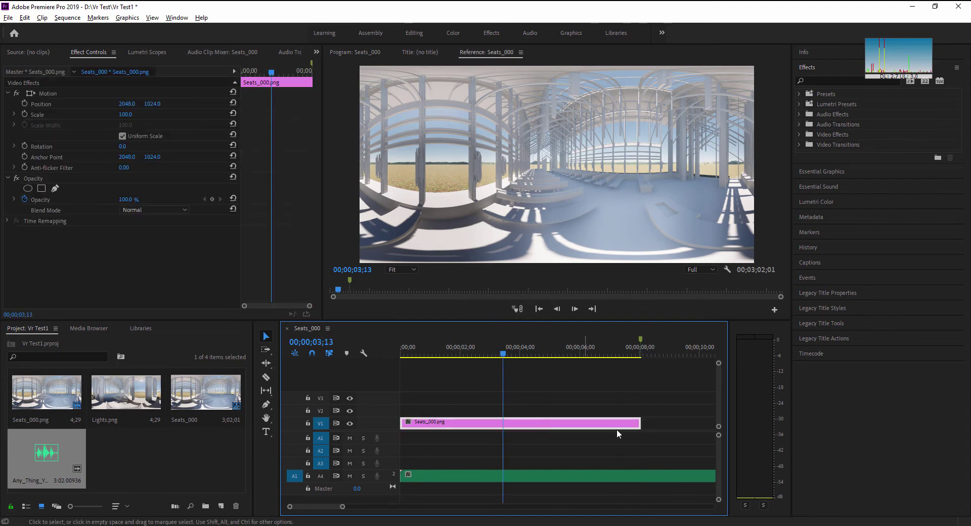
mouse_move(641, 422)
mouse_down()
mouse_move(667, 424)
mouse_move(567, 422)
mouse_move(639, 419)
mouse_up()
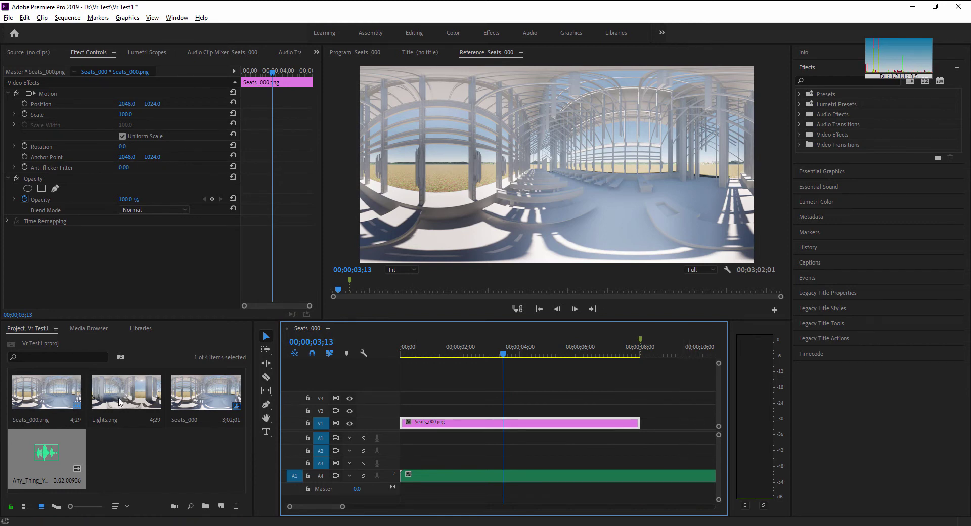
Place Lights.png on V1 after Seats_000.png and play across the cut
click(120, 402)
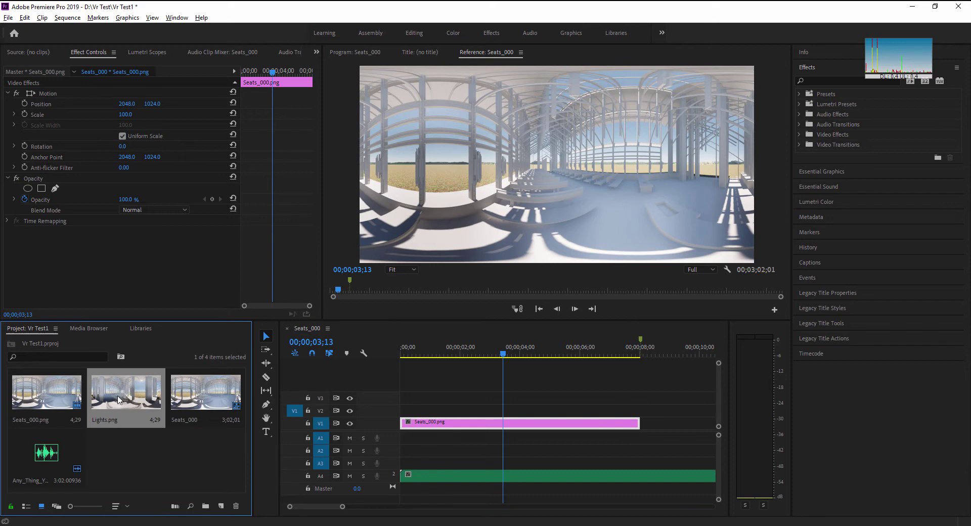
drag(120, 400, 632, 430)
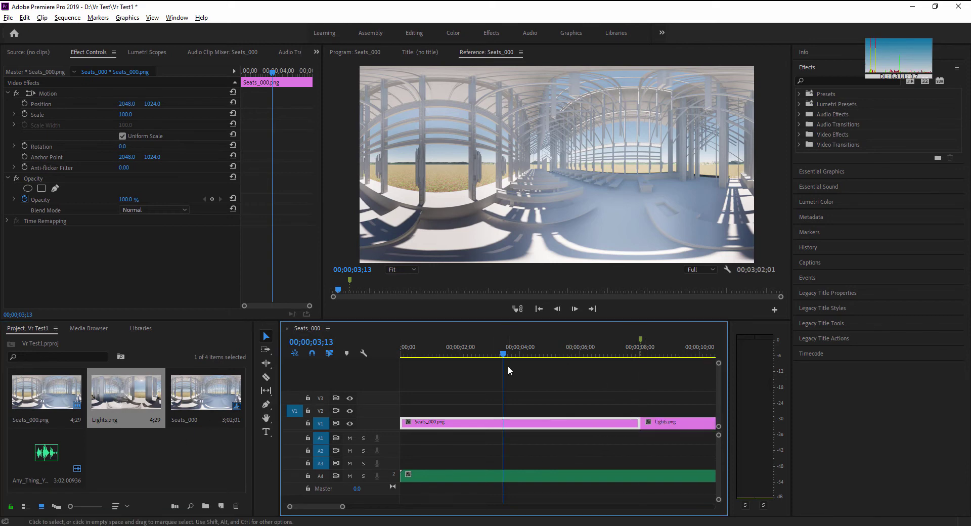
drag(565, 360, 586, 363)
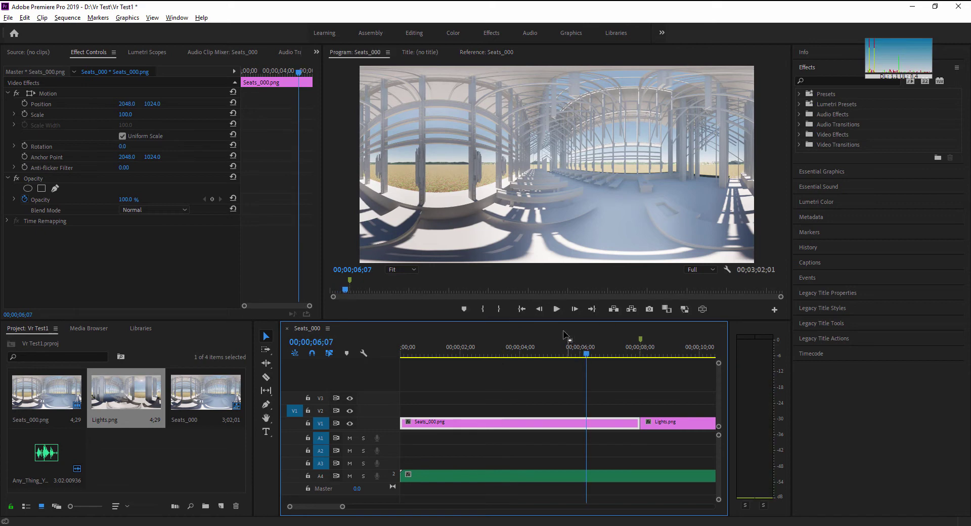
click(560, 312)
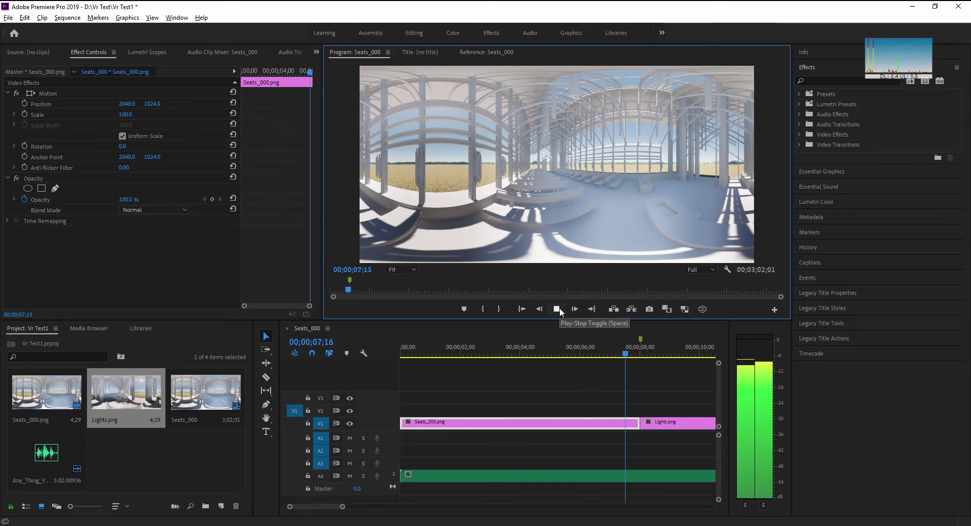
click(560, 311)
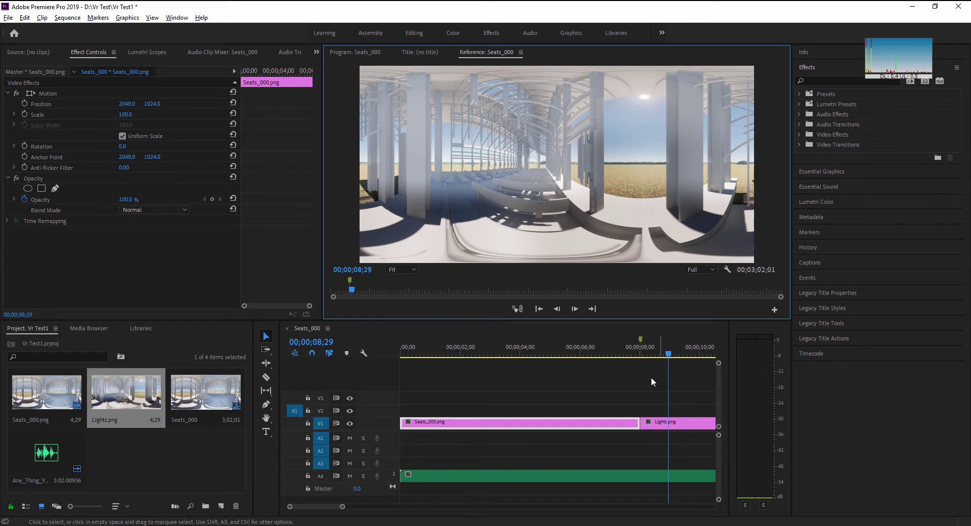
Lengthen the Lights.png clip by about 3 seconds to end near 16 seconds
drag(345, 509, 358, 509)
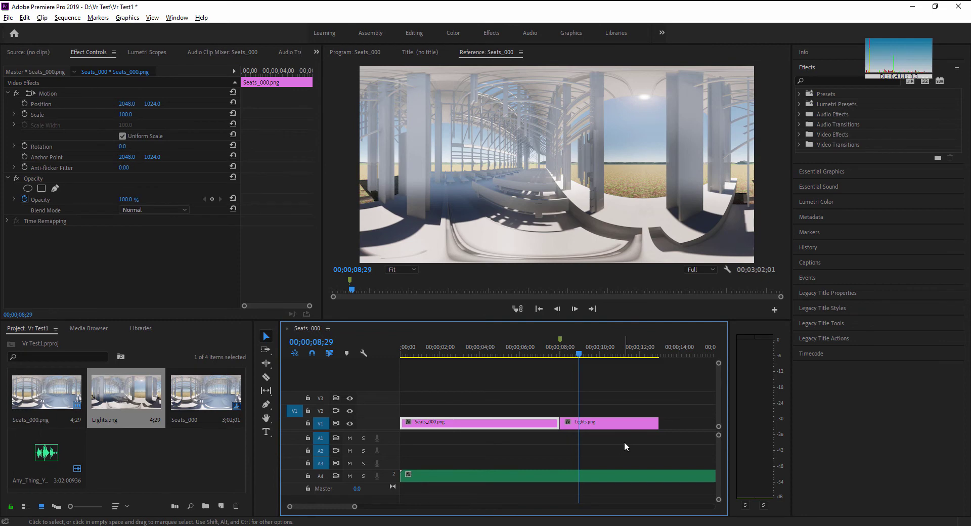
click(635, 425)
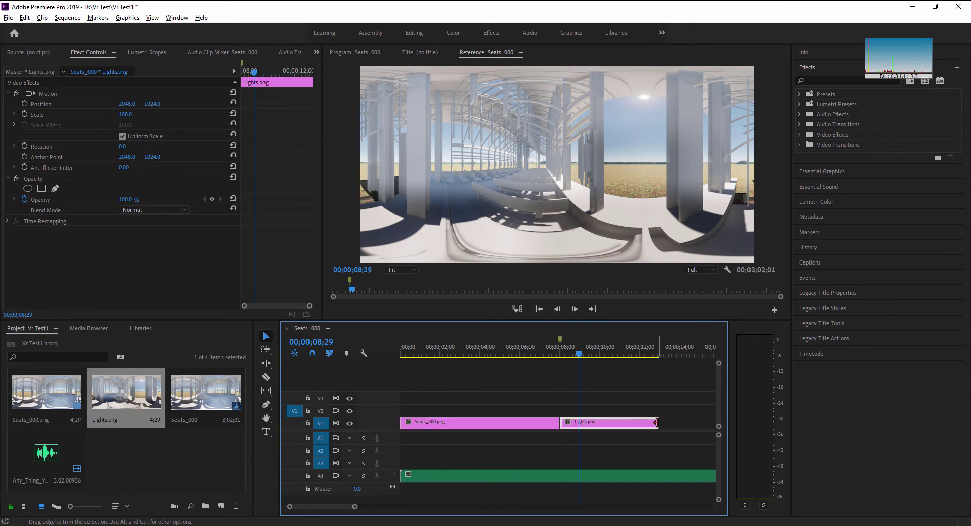
drag(658, 423, 693, 421)
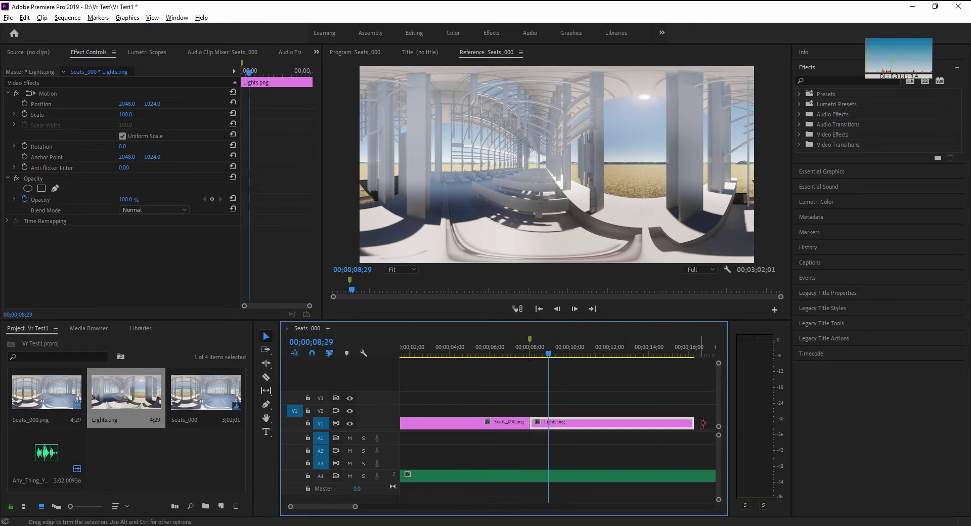
drag(547, 356, 424, 356)
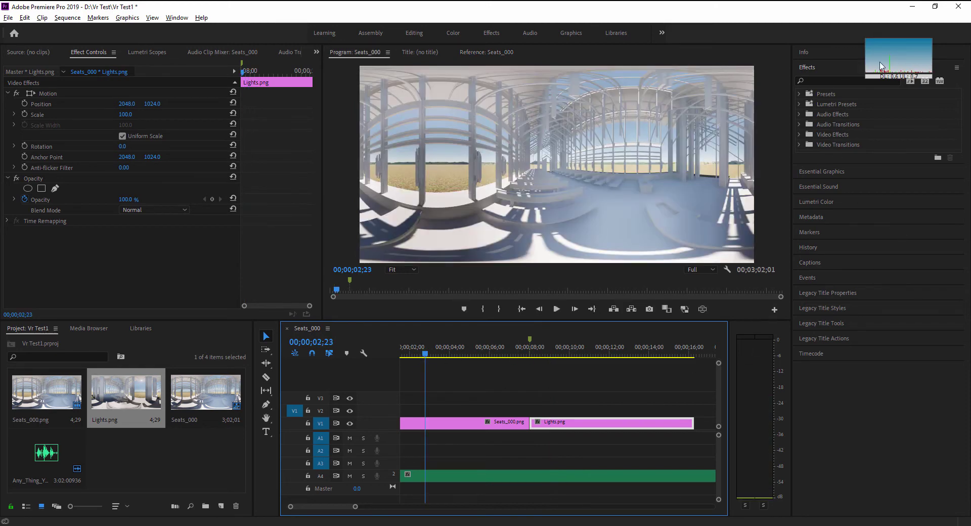
Add a Cross Dissolve at the Seats_000/Lights cut and set its duration to 00;00;02;00
drag(879, 65, 899, 56)
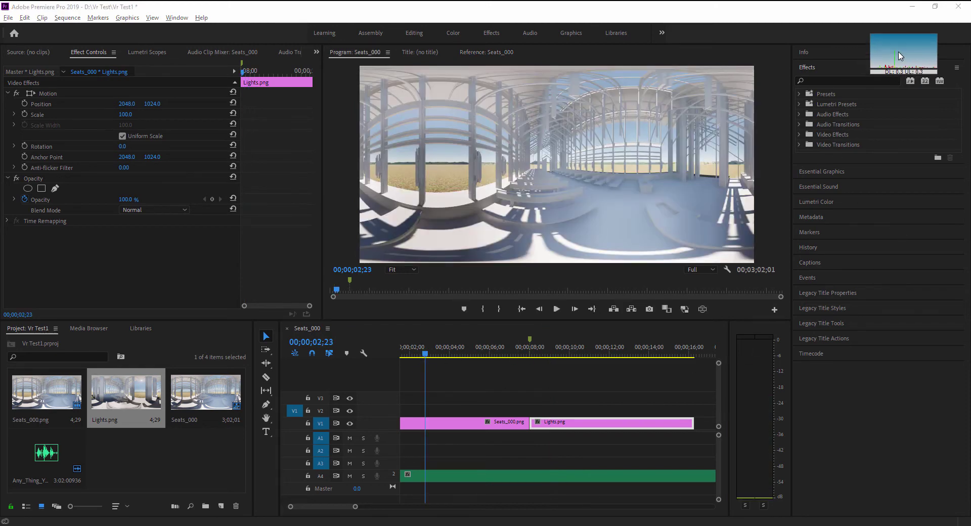
click(800, 145)
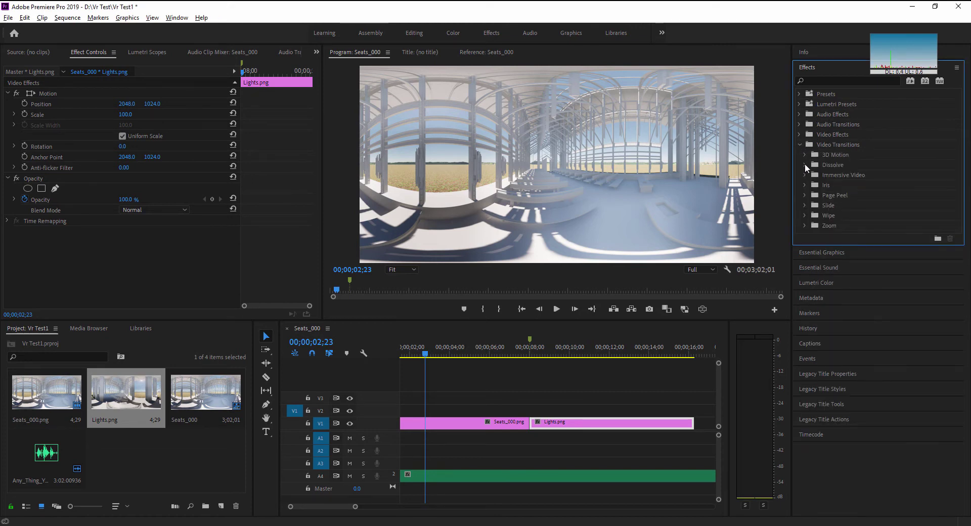
click(805, 165)
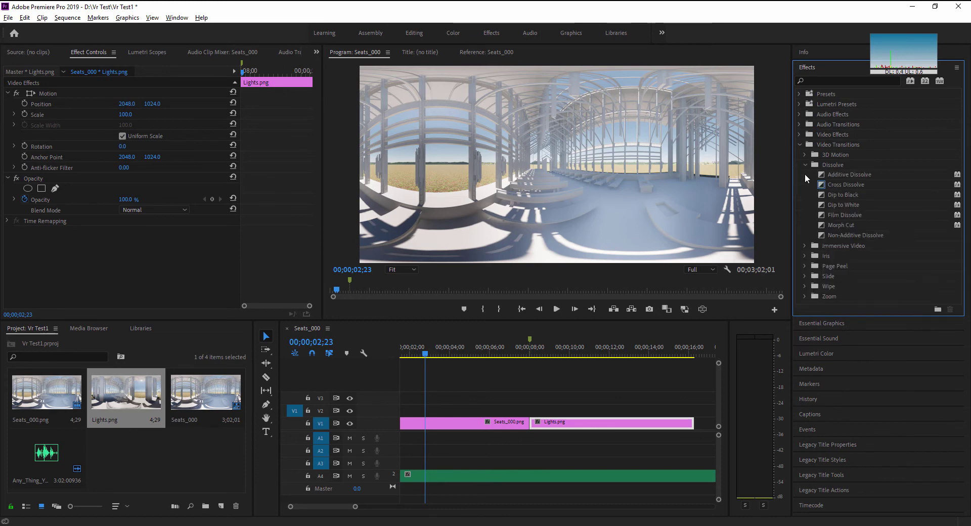
drag(848, 187, 530, 427)
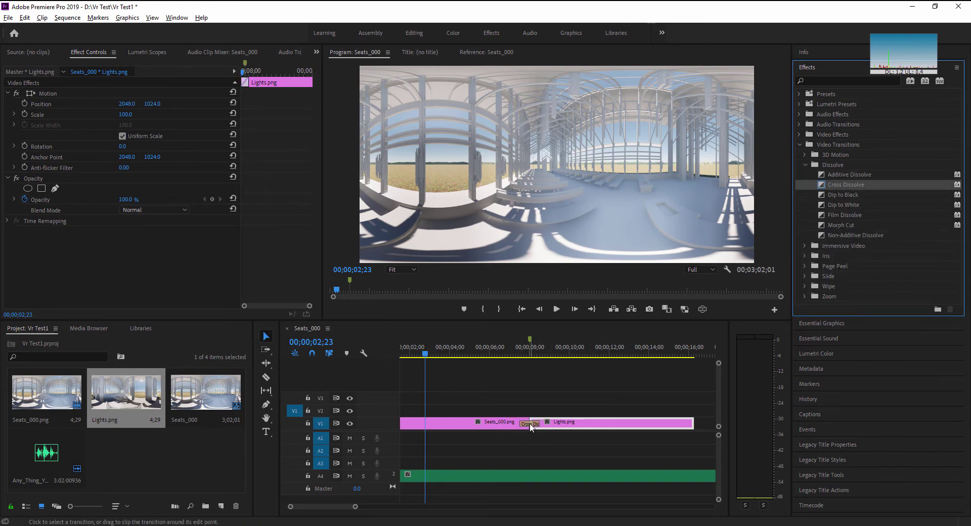
click(531, 427)
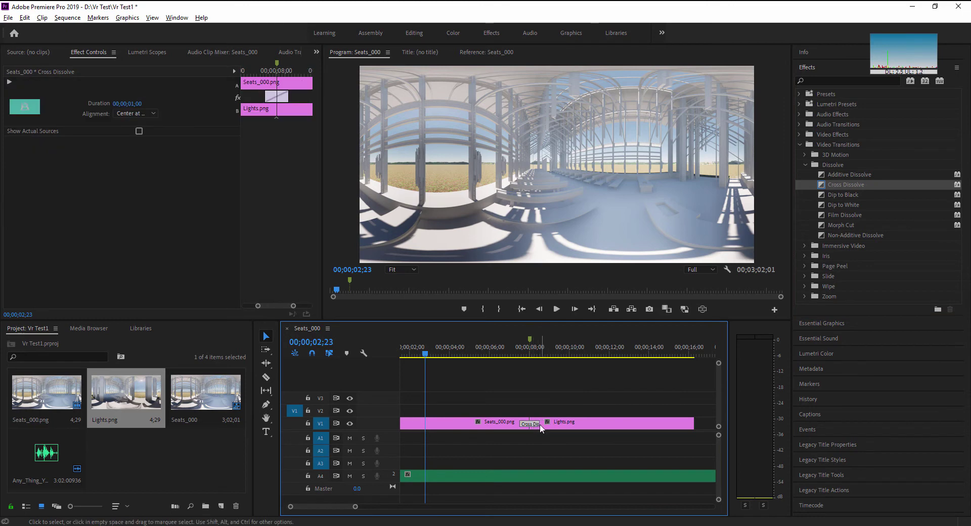
drag(539, 426, 550, 430)
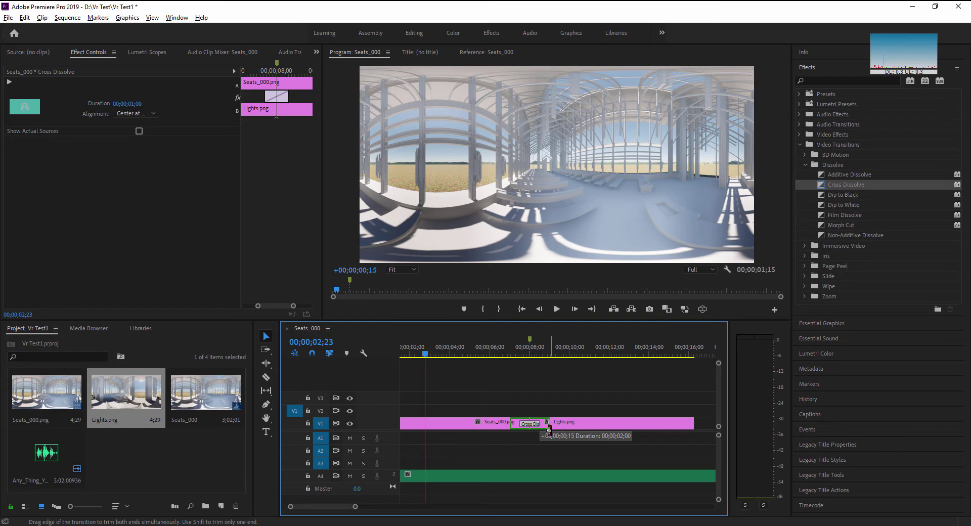
drag(548, 430, 549, 430)
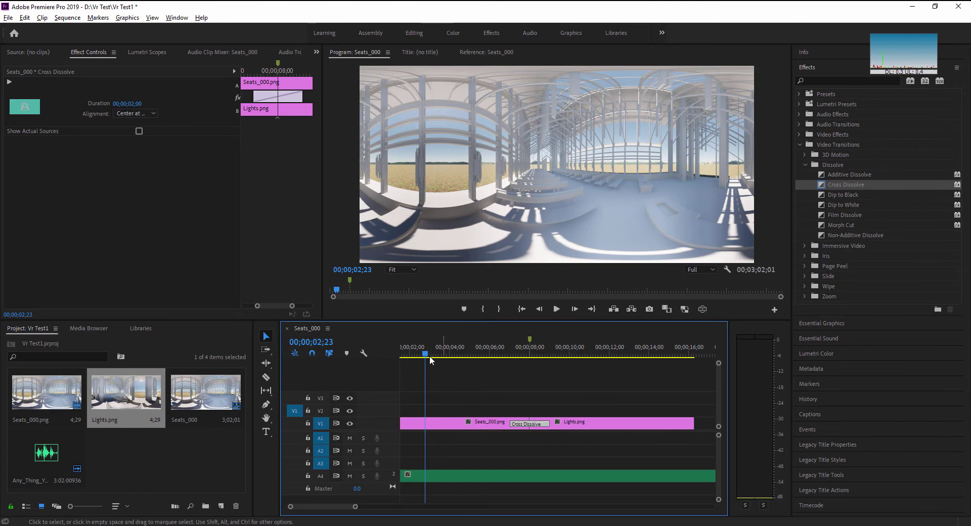
drag(429, 357, 490, 359)
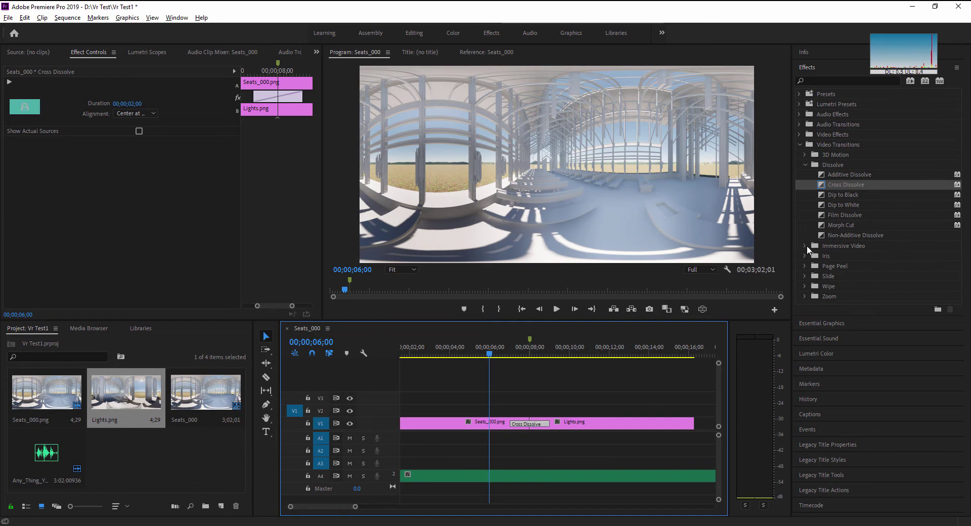
Expand Video Transitions > Immersive Video in the Effects panel to list VR transitions
click(805, 245)
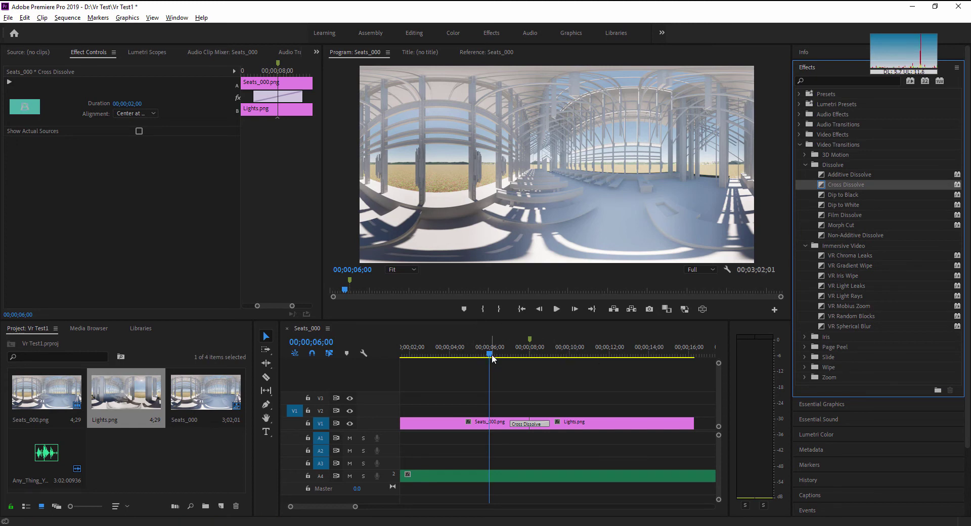
drag(491, 354, 496, 357)
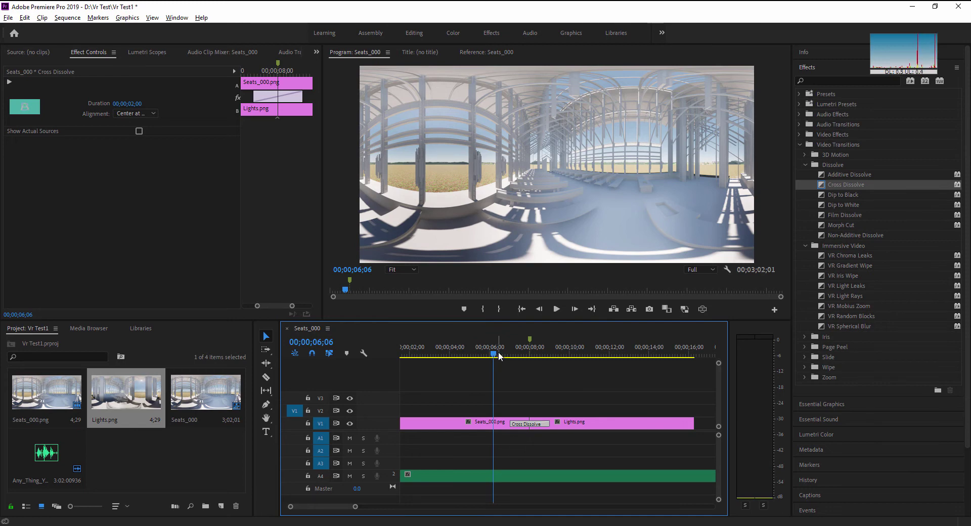
drag(496, 357, 390, 350)
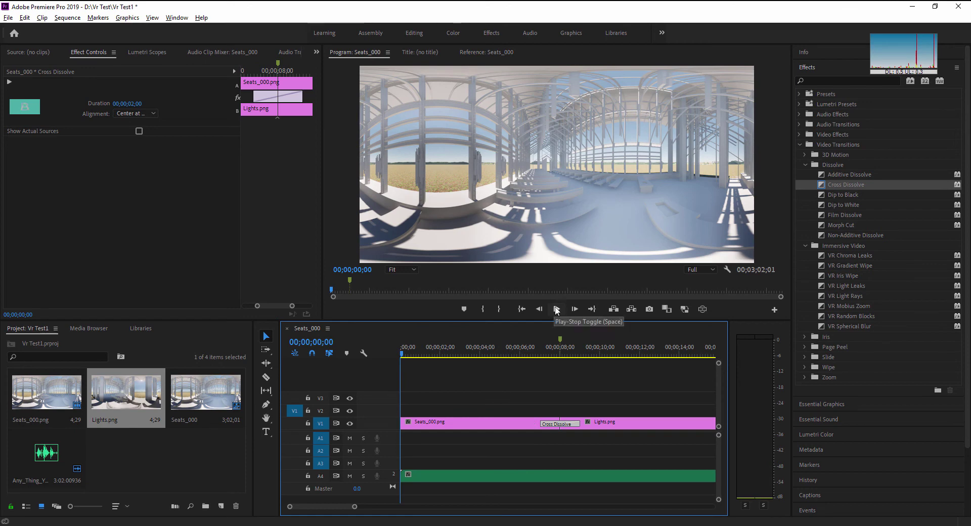
click(556, 309)
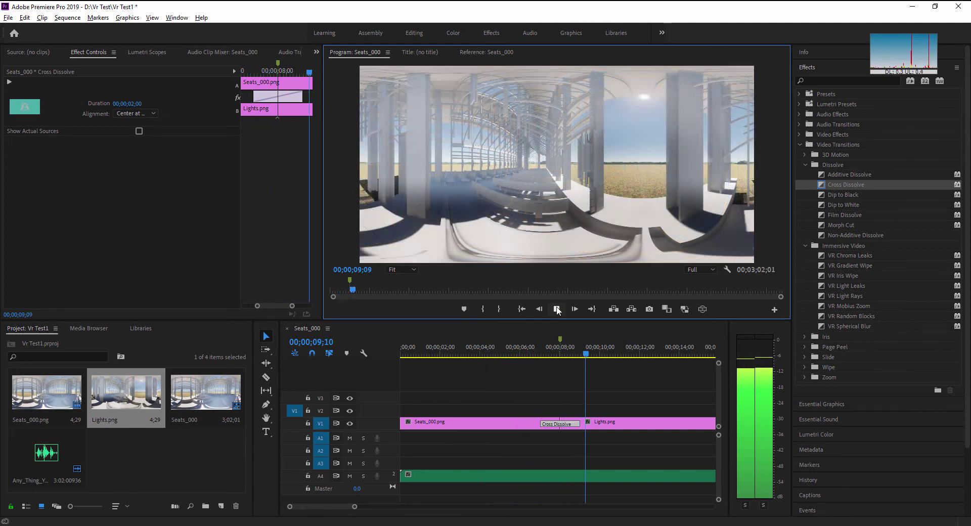
click(557, 308)
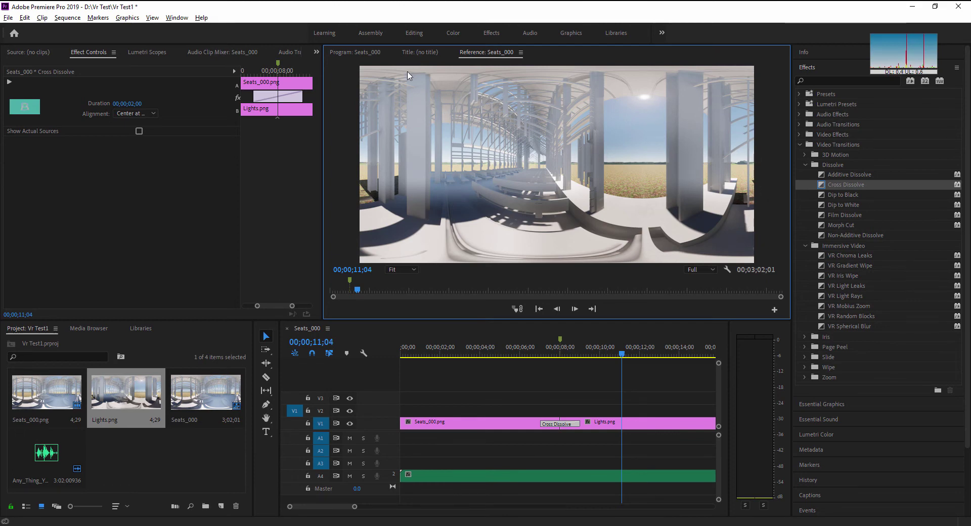
click(349, 53)
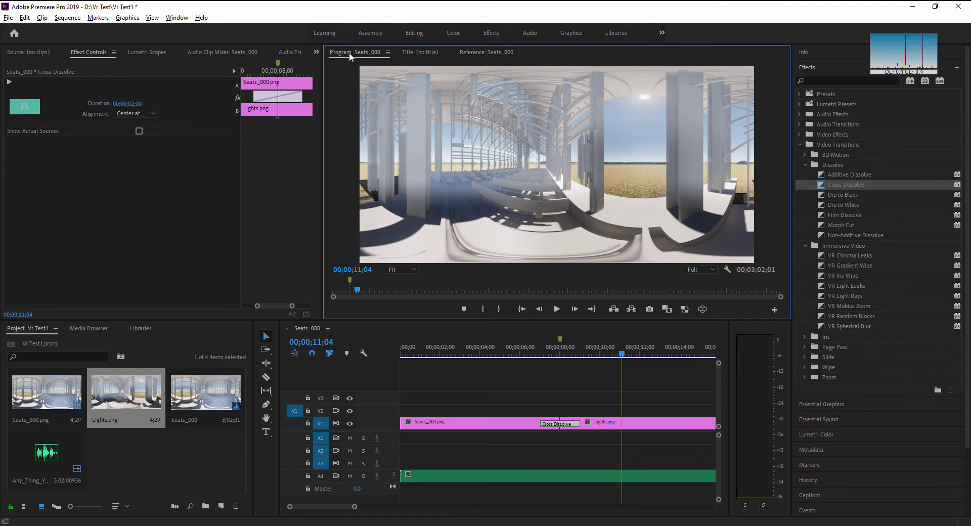
click(702, 309)
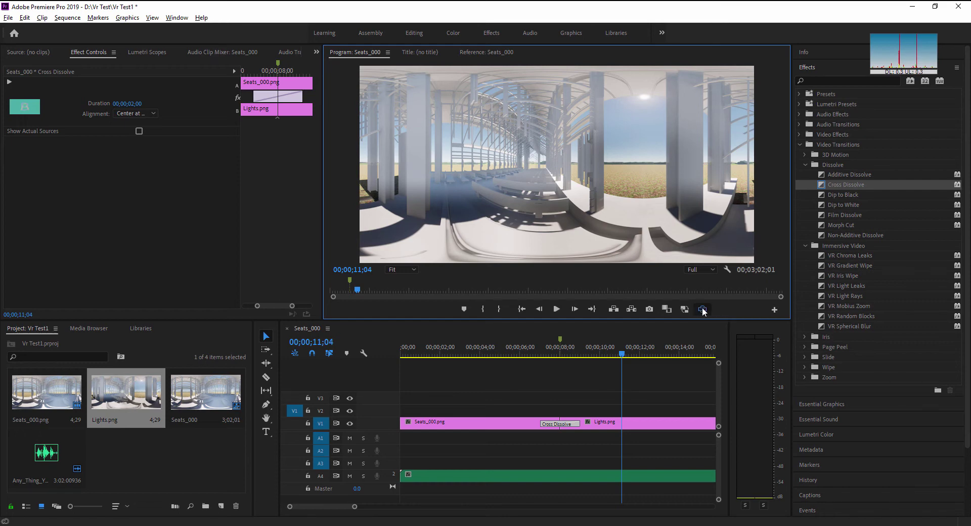
drag(545, 214, 602, 183)
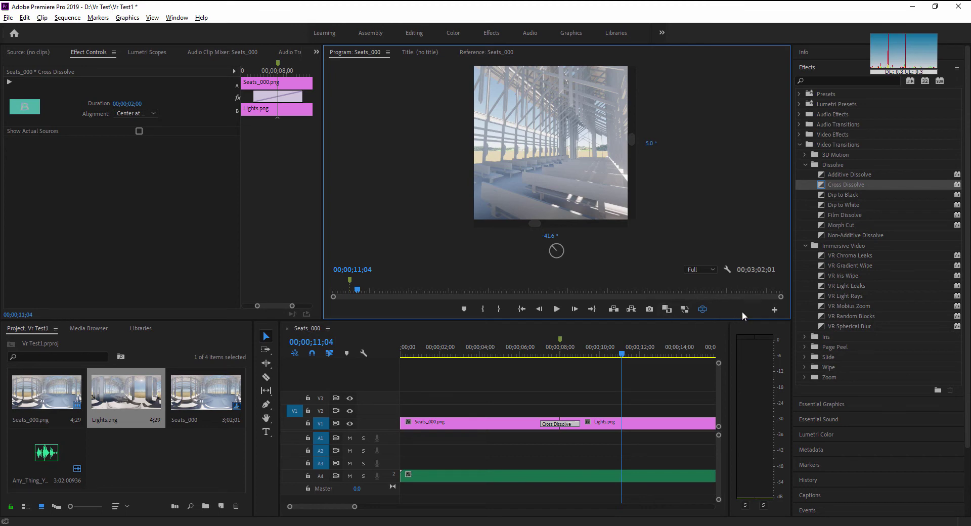
click(774, 310)
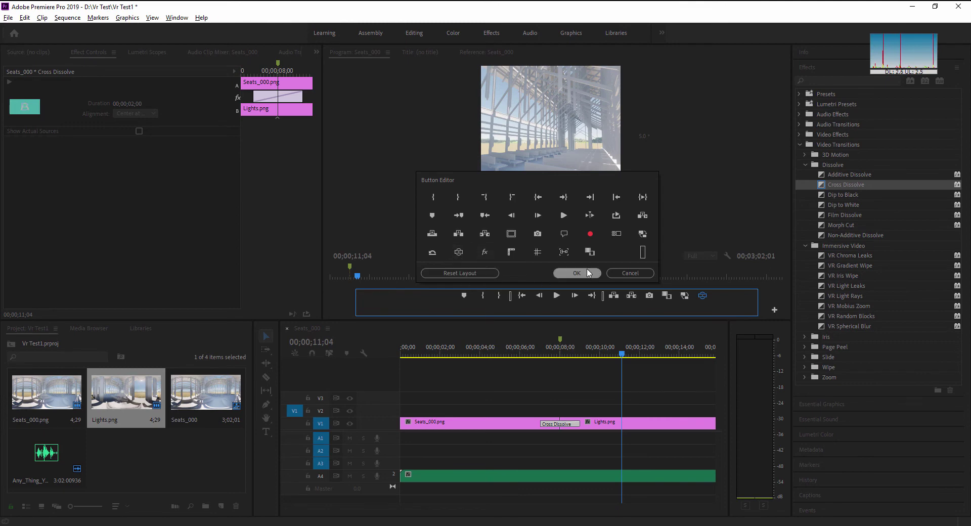
click(627, 275)
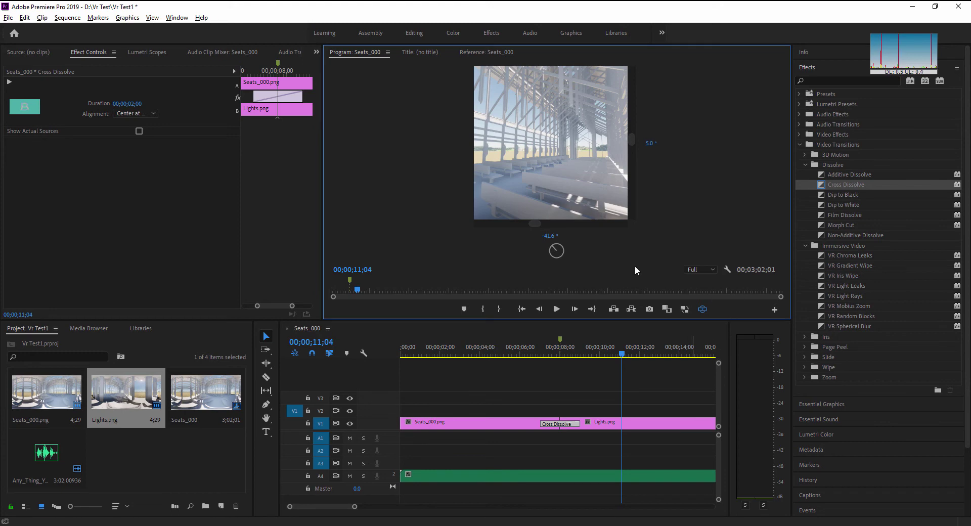
Play the sequence through the Seats-to-Lights Cross Dissolve while panning the 360 view
drag(635, 267, 583, 198)
drag(621, 354, 518, 353)
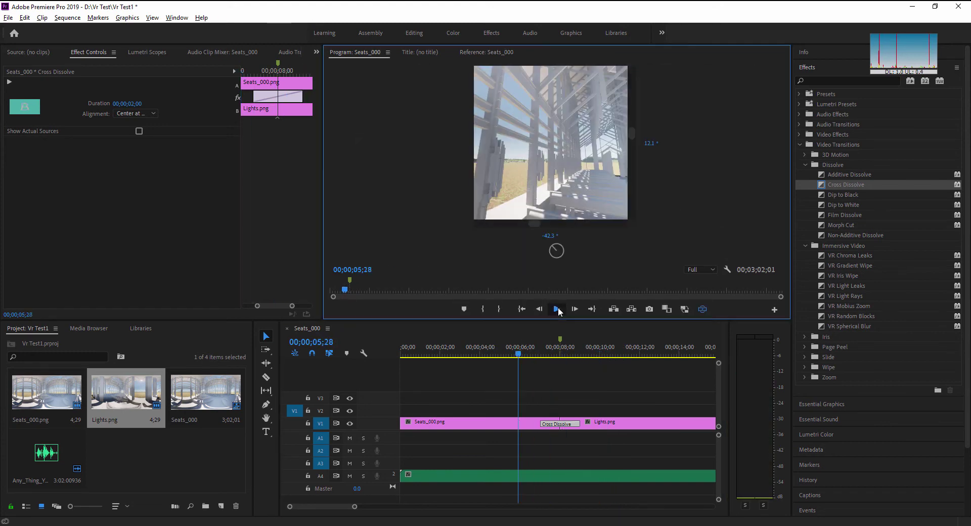
key(space)
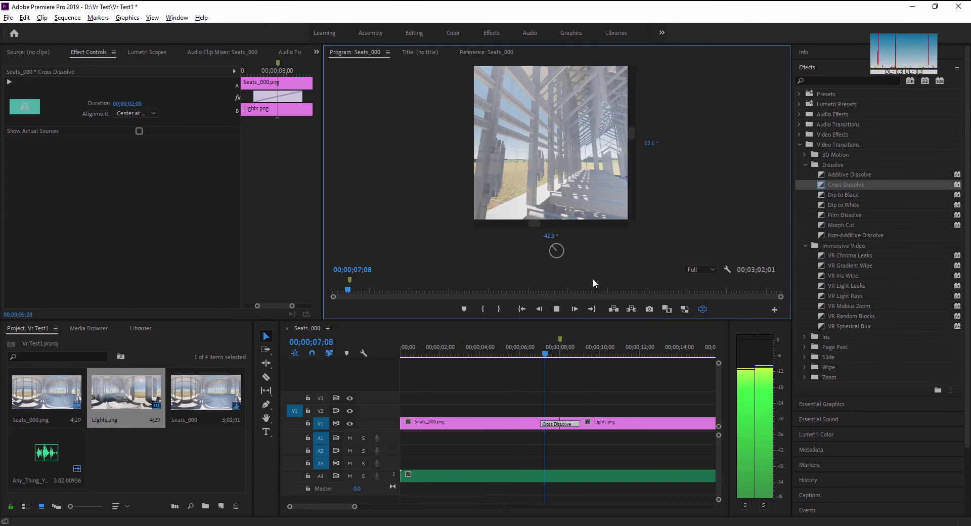
drag(581, 203, 538, 217)
click(556, 308)
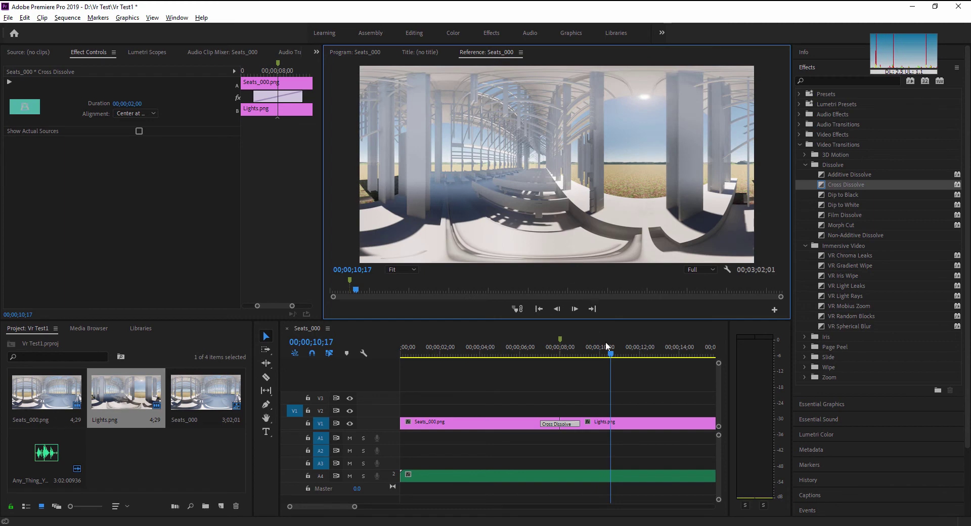
Scrub back to 05;25, then into mid-dissolve, looking around the blended 360 chapel frame
key(shift+4)
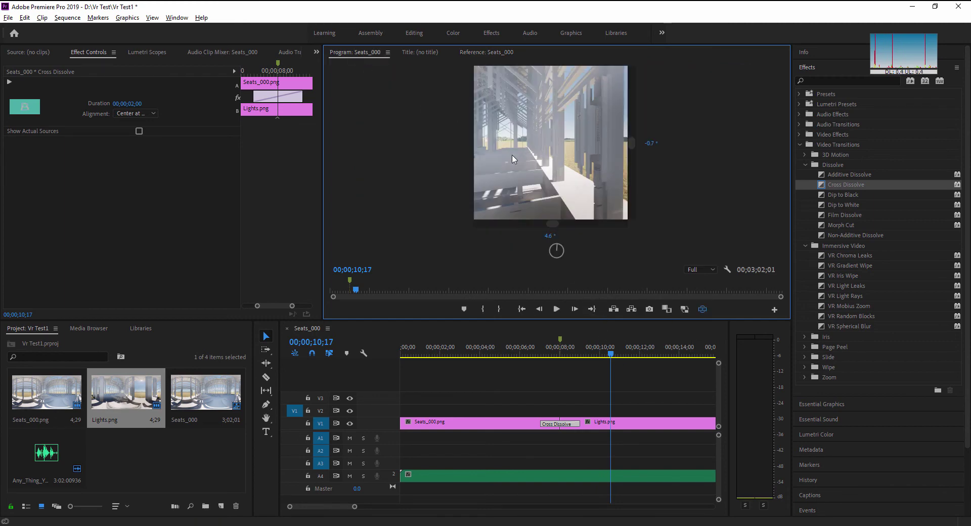
drag(610, 353, 572, 353)
key(shift+4)
click(516, 353)
drag(531, 194, 565, 190)
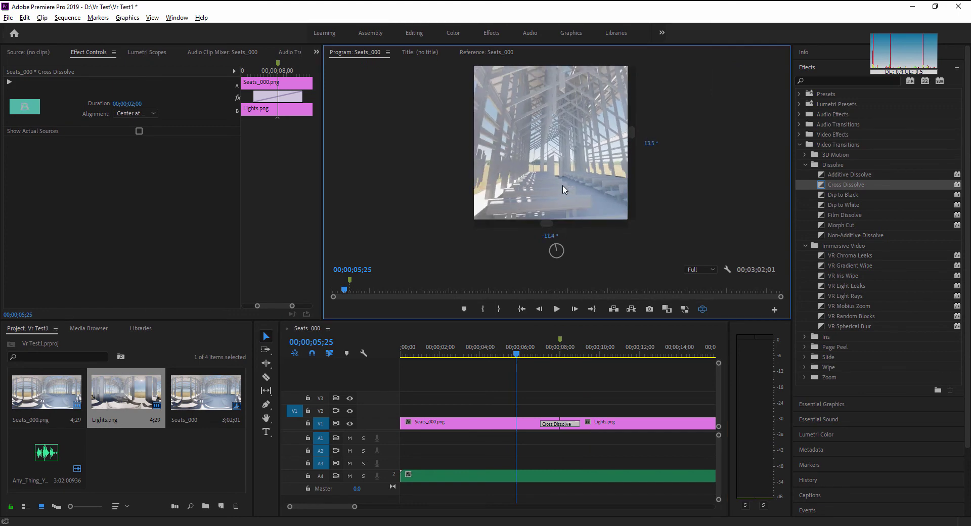
drag(515, 353, 548, 354)
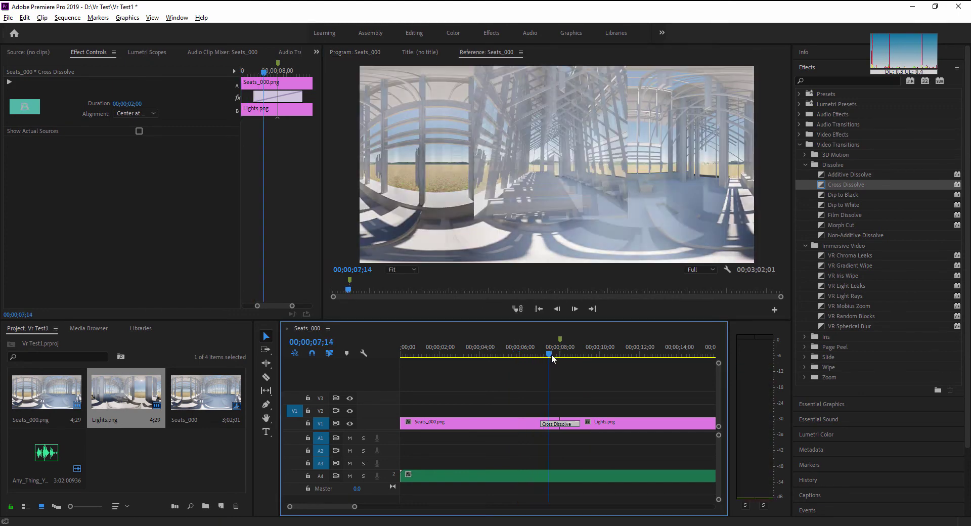
drag(564, 186, 594, 160)
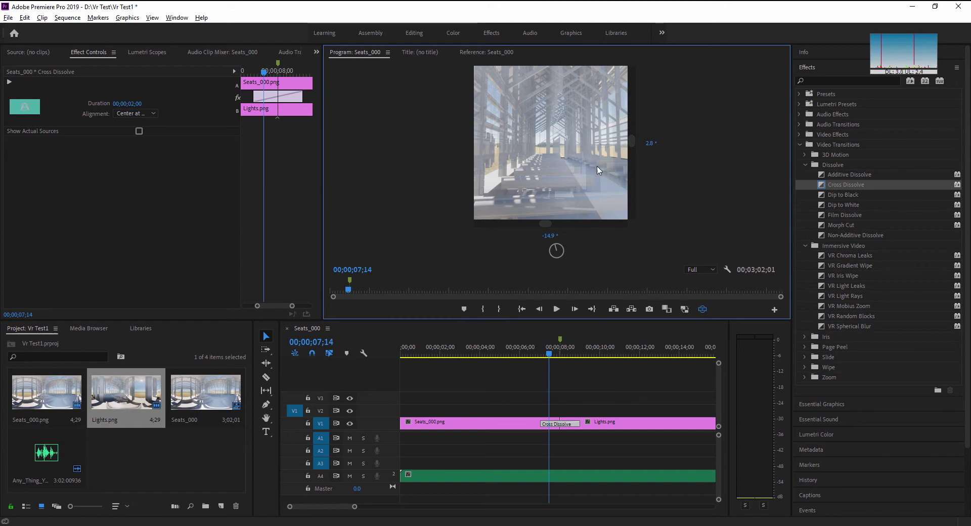
drag(598, 168, 556, 179)
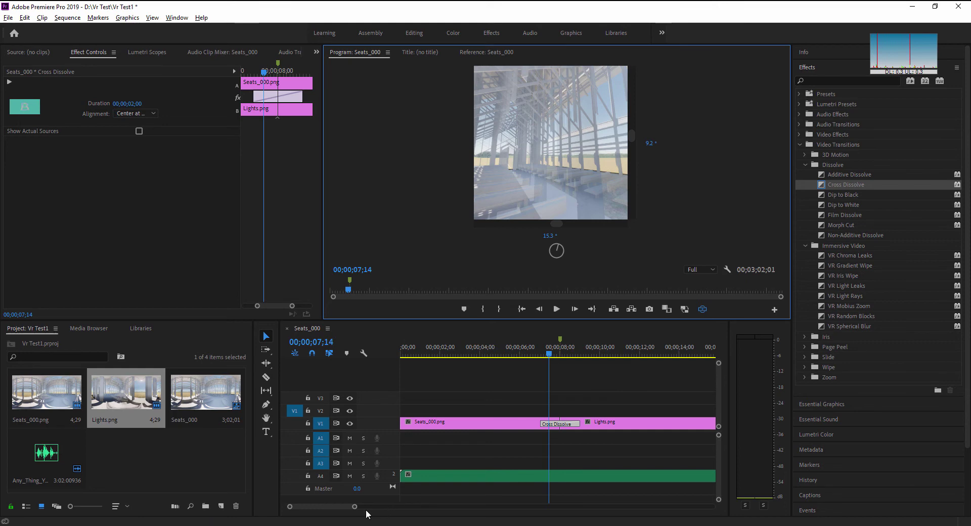
Zoom the timeline out and place the playhead at 14;01, past the Cross Dissolve
drag(354, 506, 368, 509)
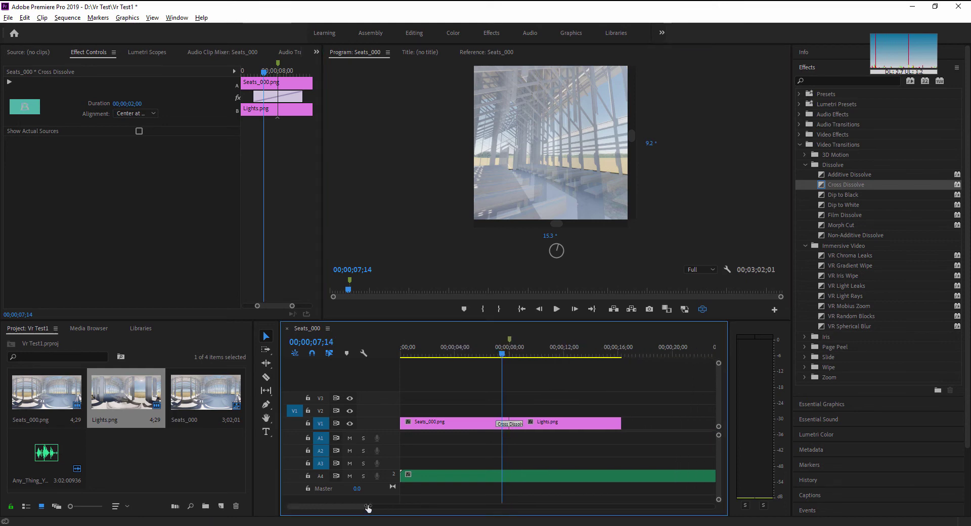
click(591, 354)
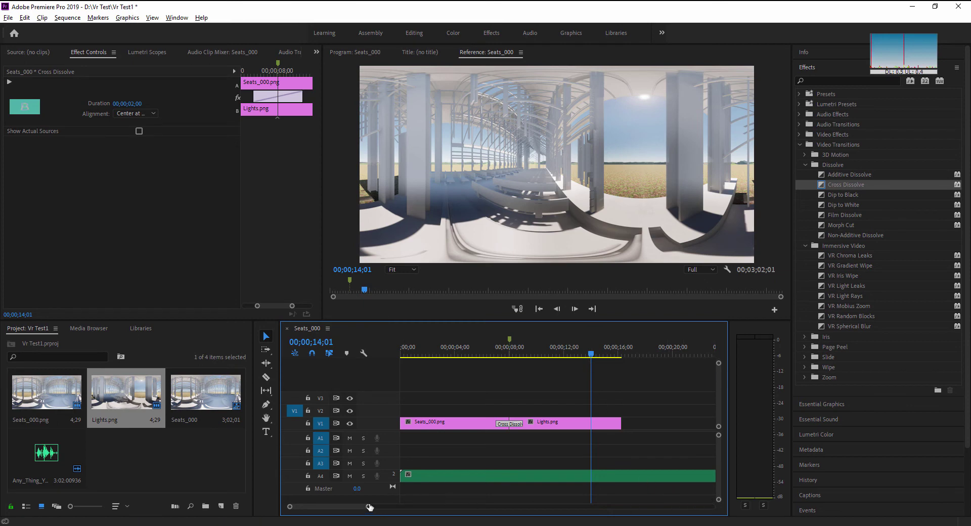
drag(369, 507, 450, 517)
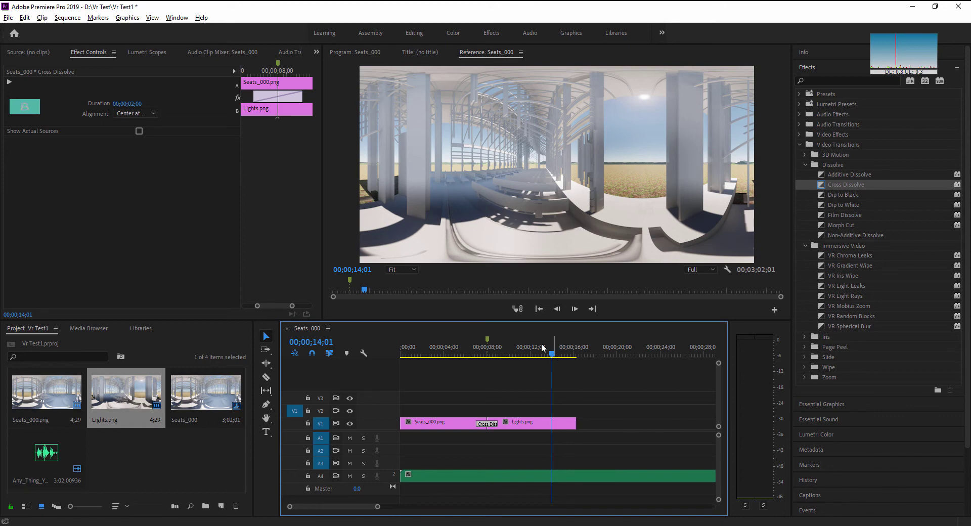
Open Export Settings via File > Export > Media and shift the window right
click(8, 18)
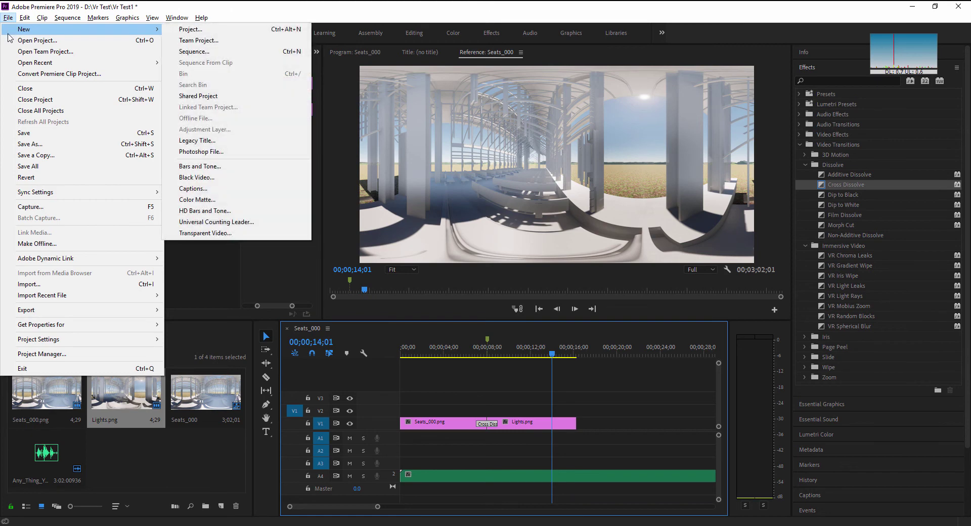
mouse_move(58, 314)
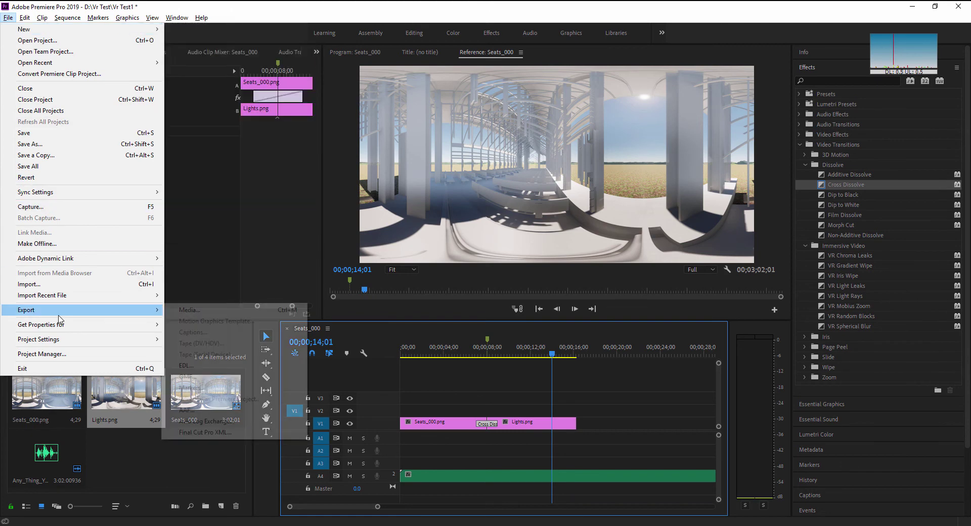
click(173, 309)
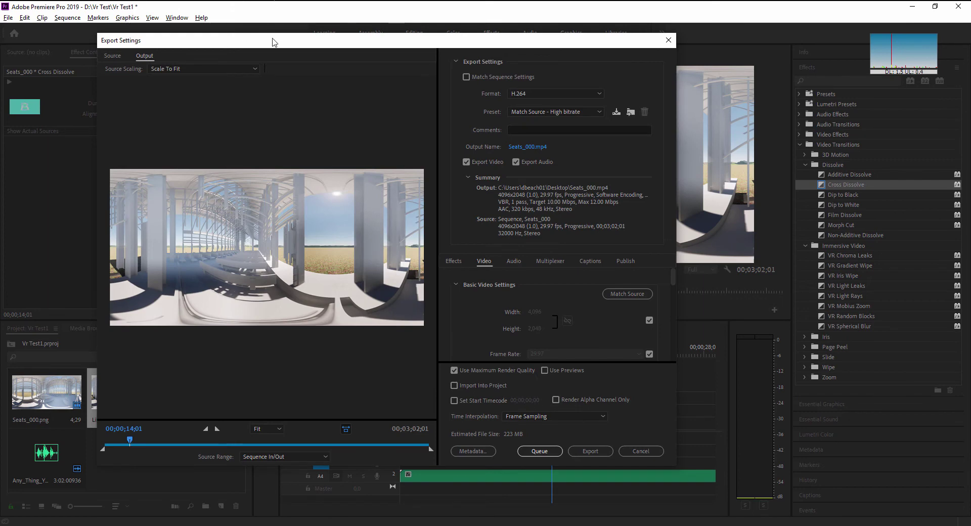
drag(273, 39, 371, 48)
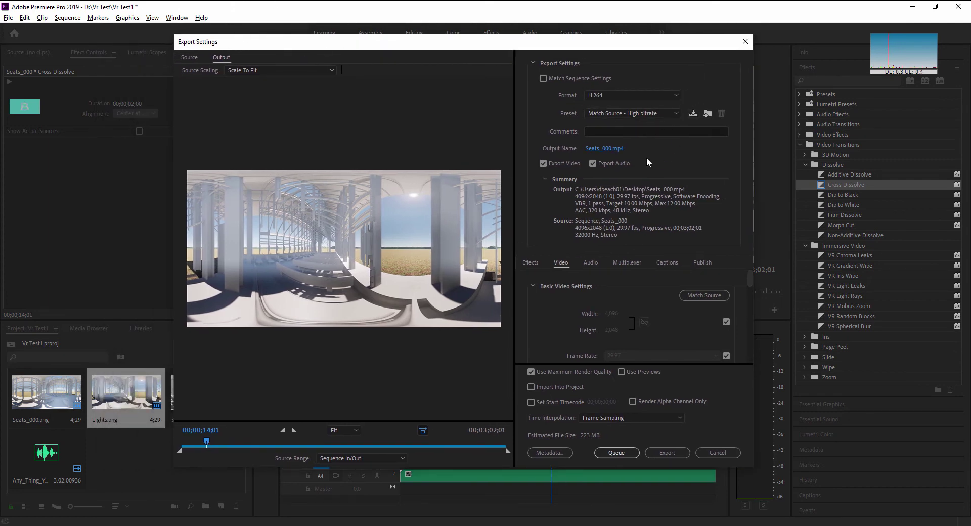
Rename the H.264 output file to VR Pan Test 1.mp4 on the Desktop
click(611, 150)
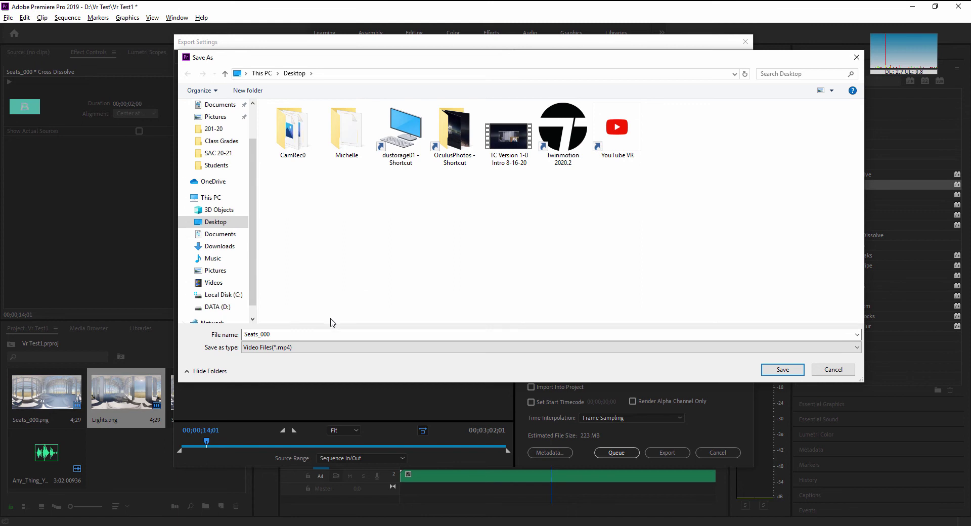
double_click(316, 335)
text(V)
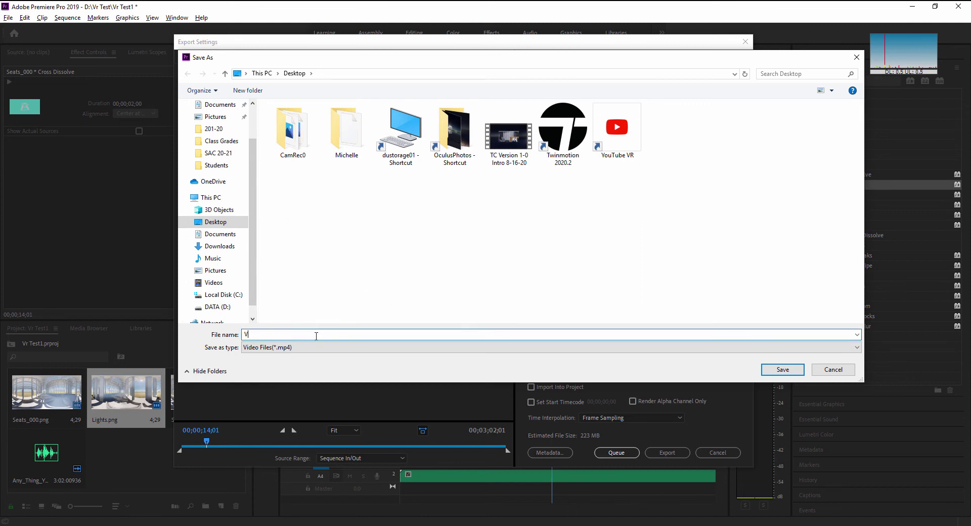
text(R Pan Test 1)
key(Return)
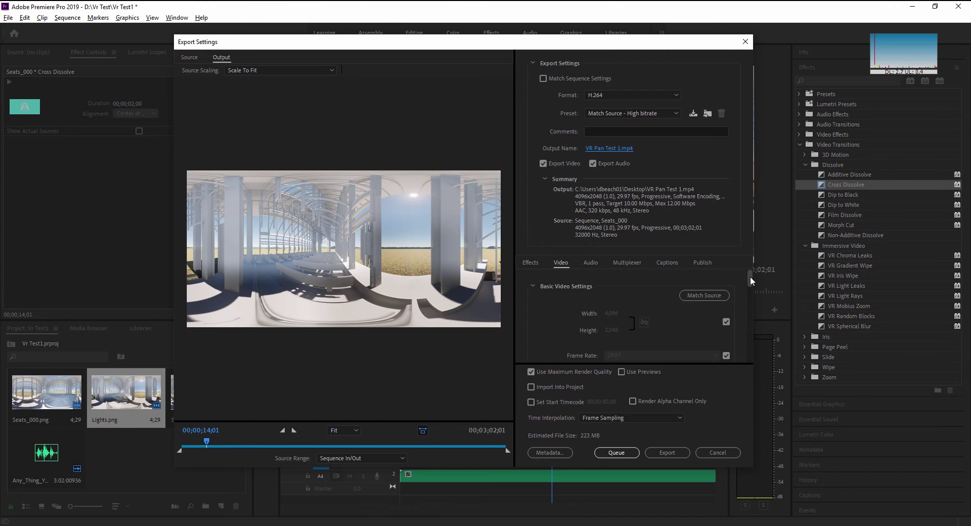
Scroll down to the VR Video settings and keep the Monoscopic frame layout at 360×180
drag(751, 277, 748, 328)
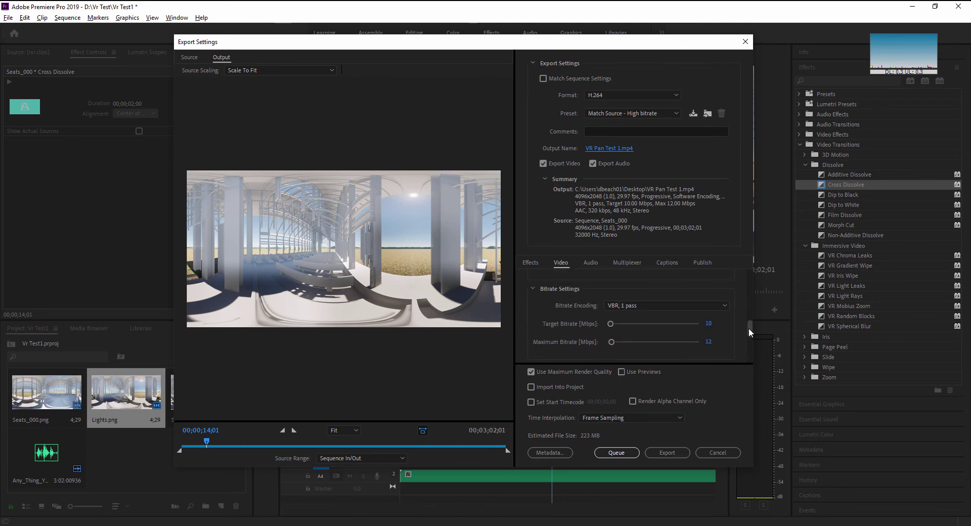
drag(748, 327, 749, 351)
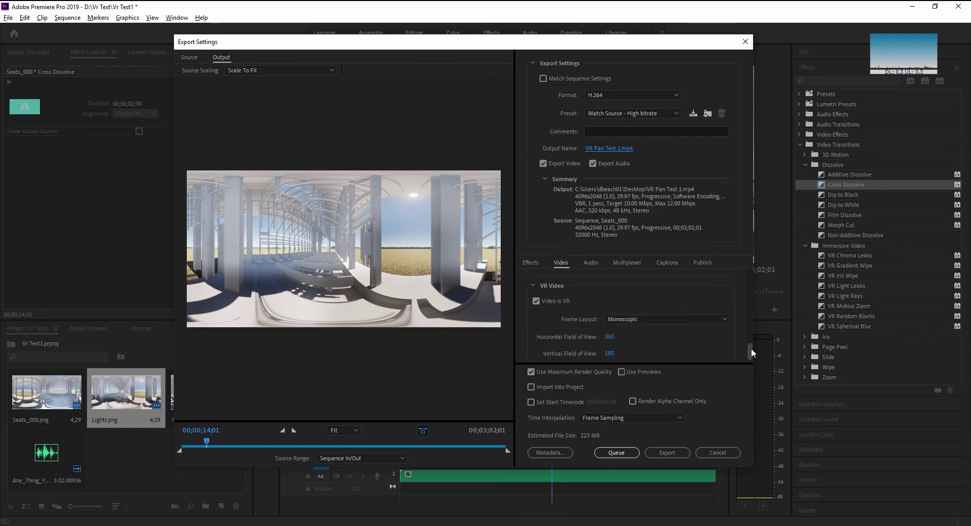
drag(751, 348, 751, 354)
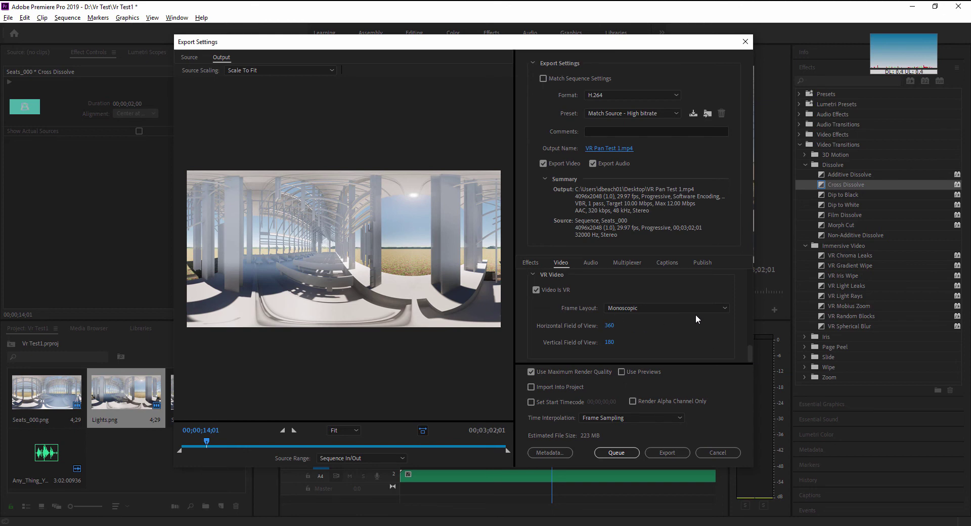
click(675, 310)
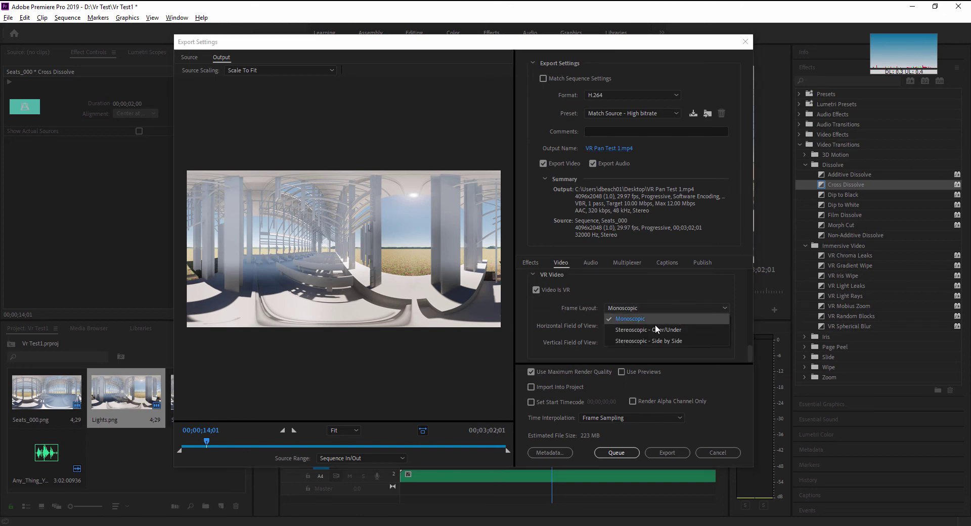
click(679, 300)
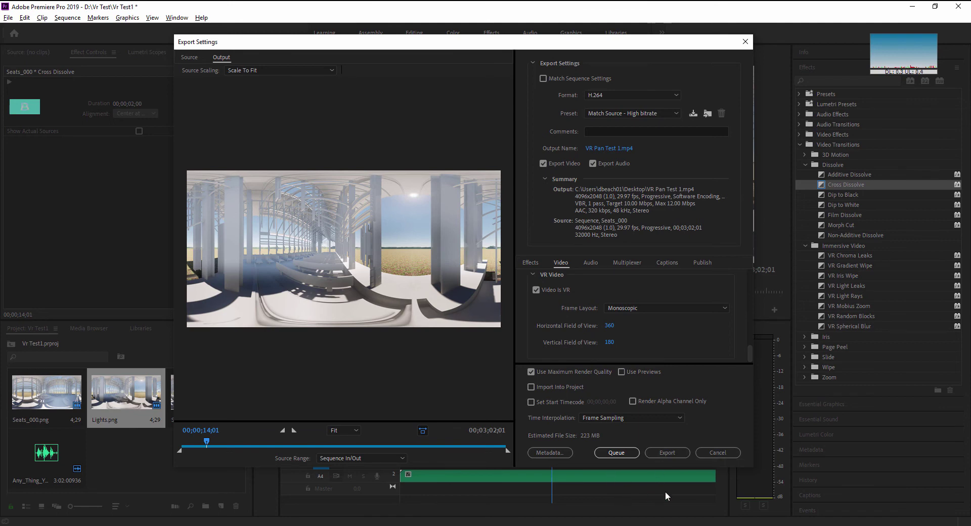
Start exporting the sequence as VR Pan Test 1.mp4
click(665, 453)
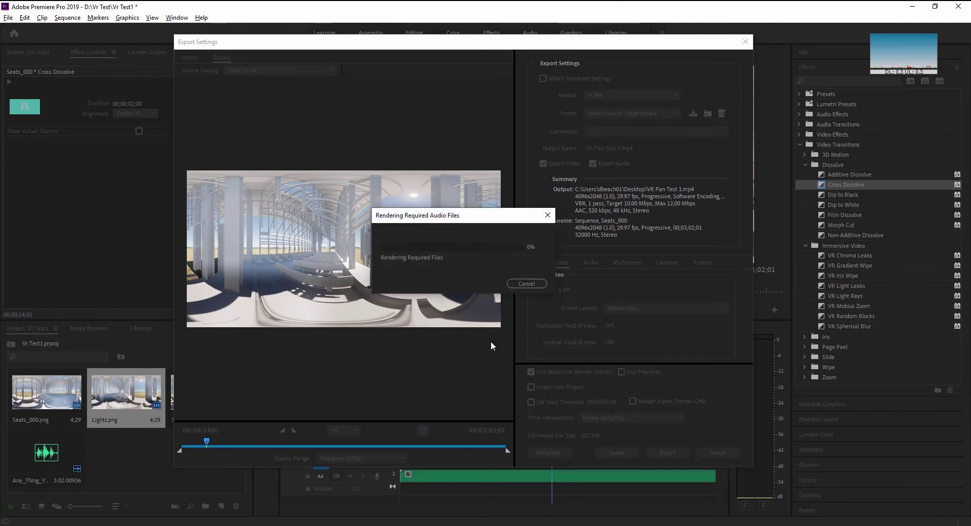